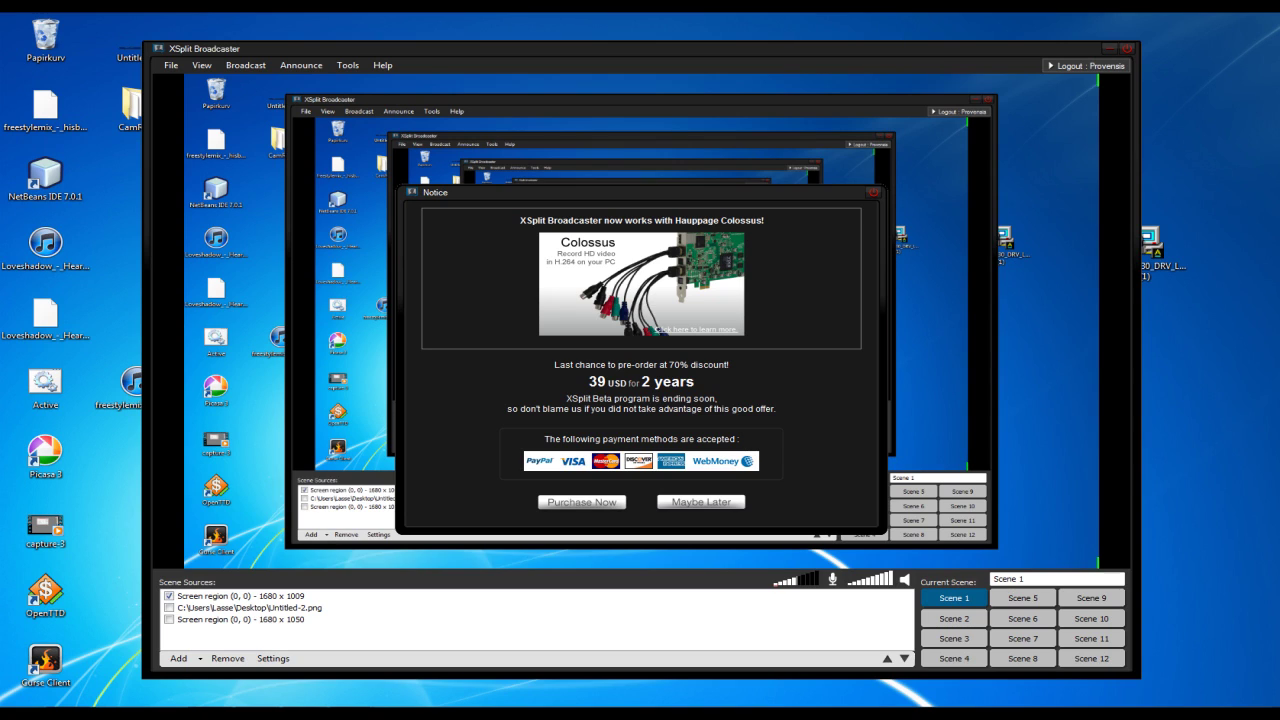
# Step: Dismiss the startup notice offering the two-year pre-order discount without purchasing
pyautogui.moveTo(695, 382); pyautogui.dragTo(642, 382)
pyautogui.click(650, 384)
pyautogui.moveTo(694, 382); pyautogui.dragTo(641, 382)
pyautogui.click(650, 383)
pyautogui.click(701, 502)
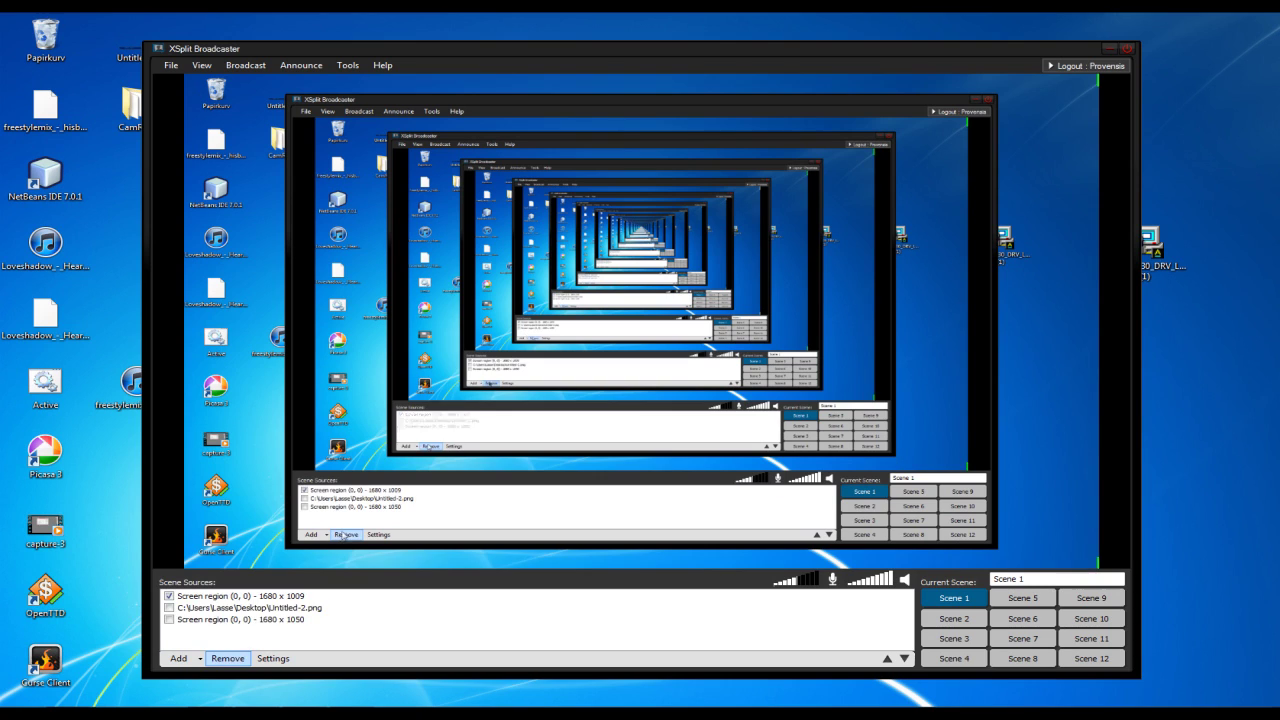
# Step: Remove all sources from Scene 1, including both screen regions and the Untitled-2.png image
pyautogui.click(222, 596)
pyautogui.click(228, 659)
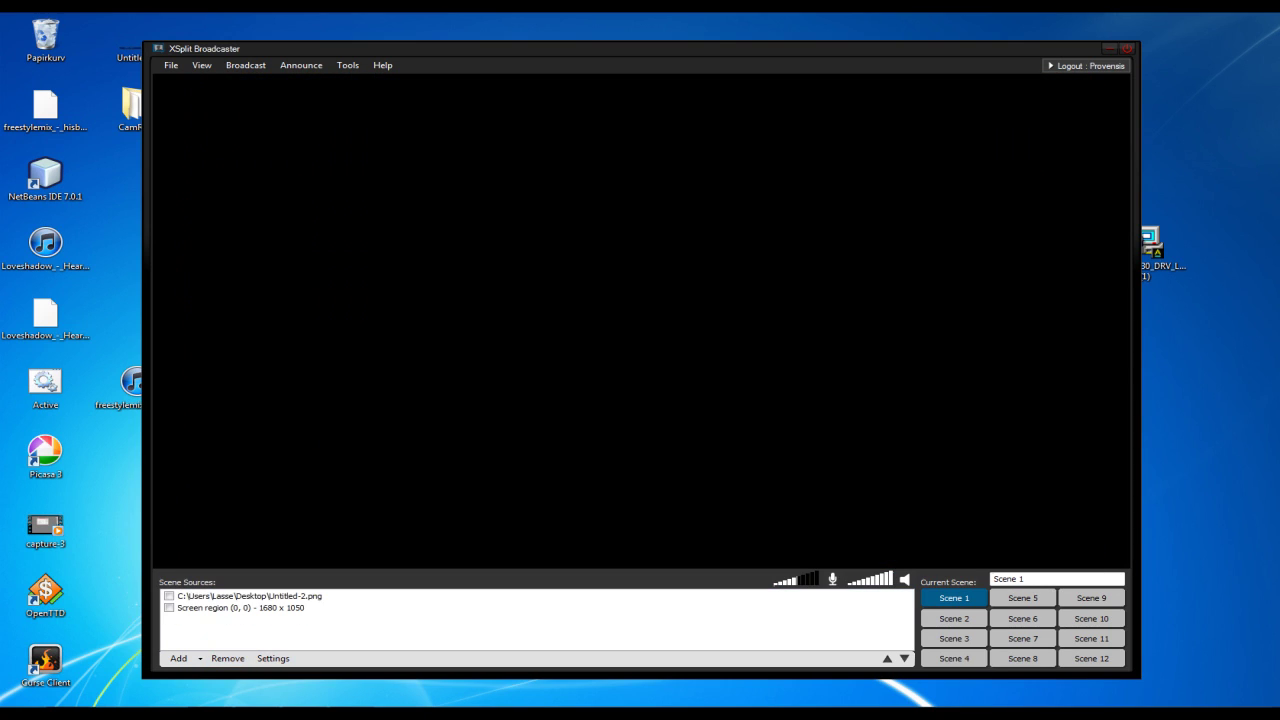
pyautogui.click(228, 659)
pyautogui.click(228, 659)
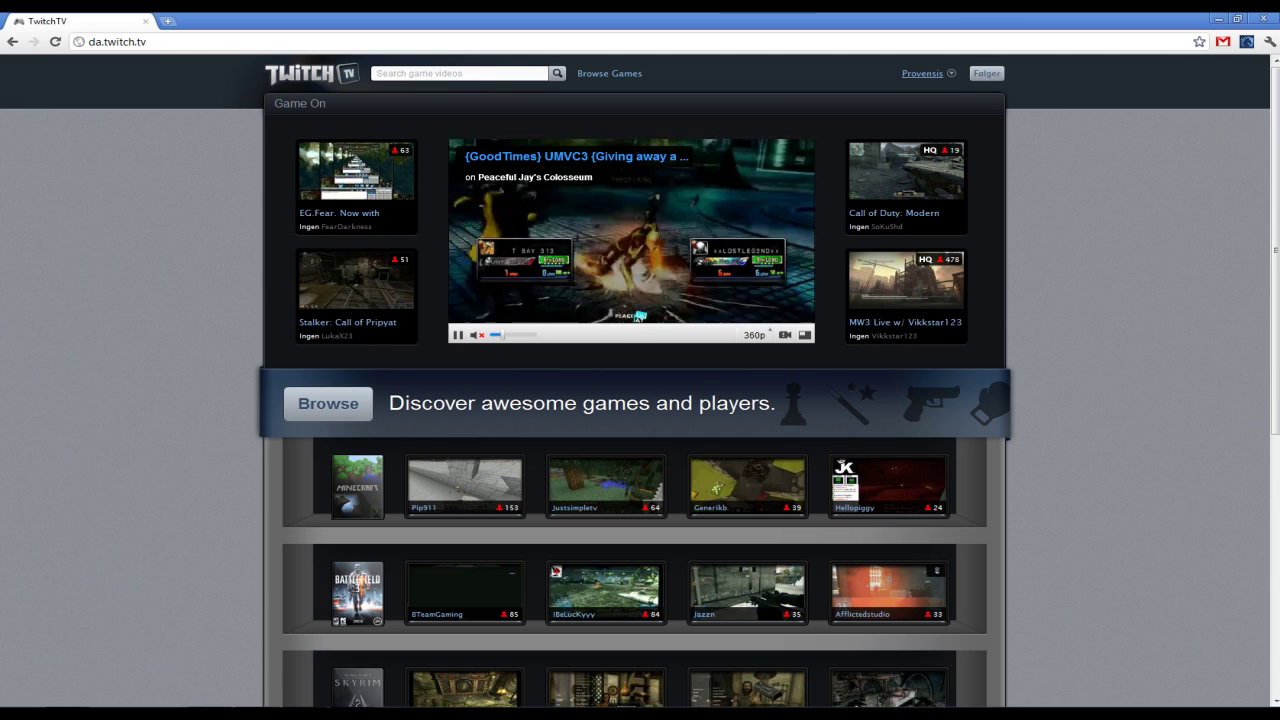
# Step: Log out of the TwitchTV account and open the form for registering a new account
pyautogui.click(922, 74)
pyautogui.click(922, 138)
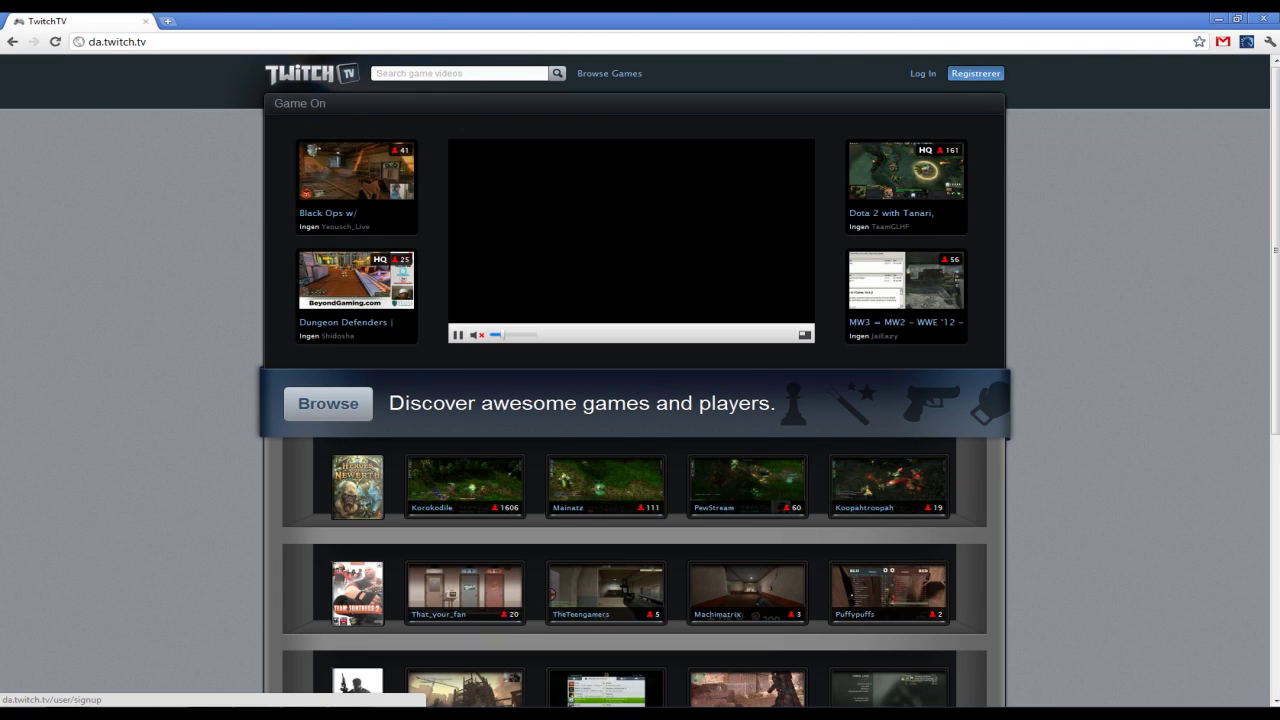
pyautogui.click(975, 73)
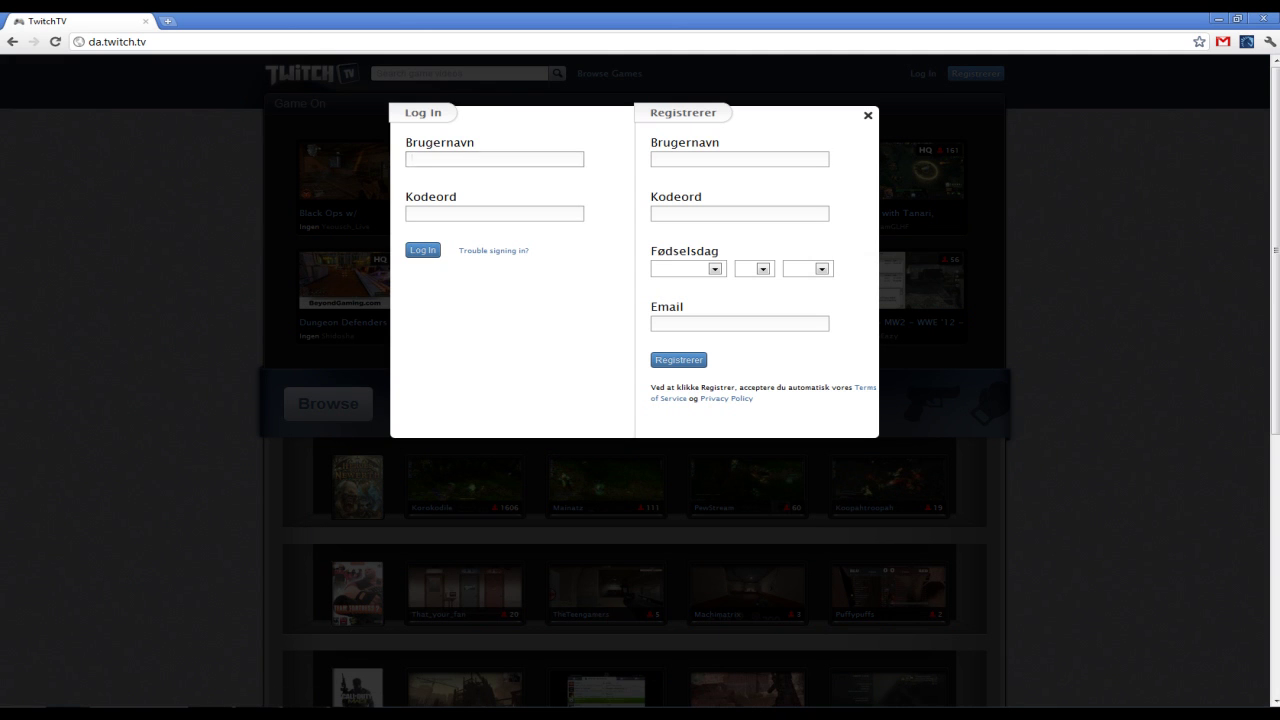
pyautogui.click(700, 159)
pyautogui.click(745, 235)
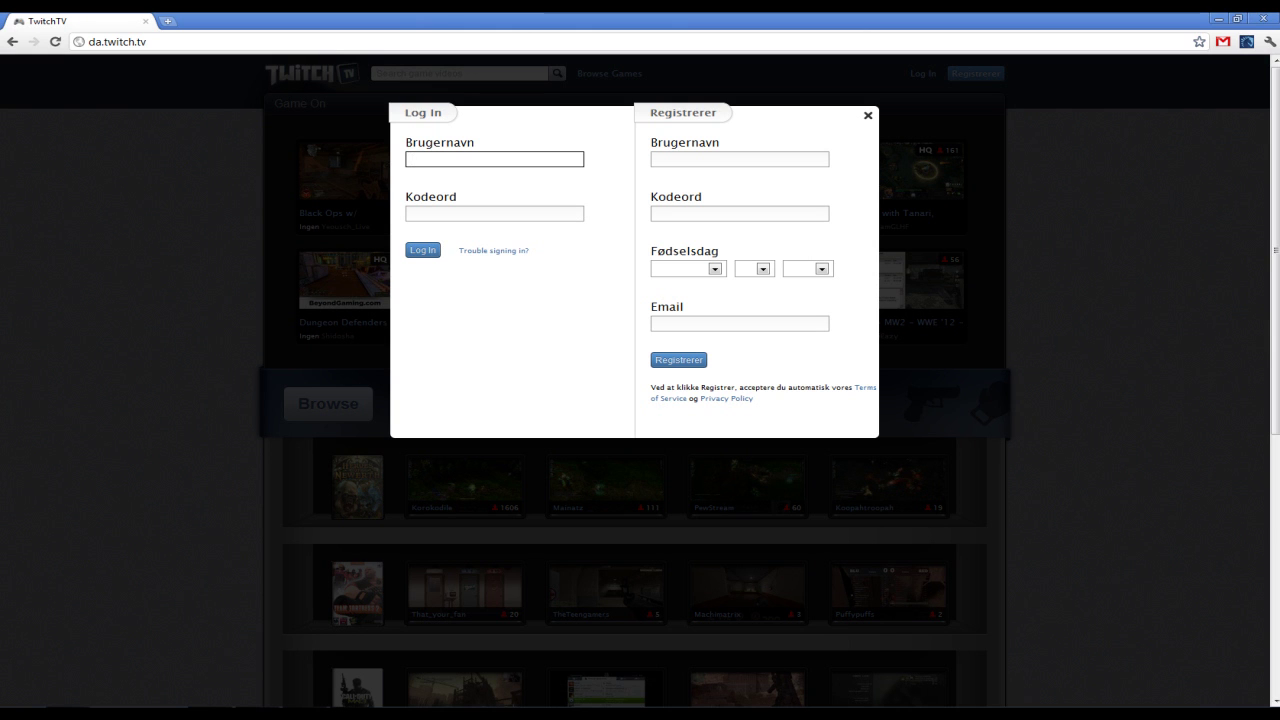
# Step: Log in to TwitchTV with the account username and password
pyautogui.write('provensis')
pyautogui.press('Tab')
pyautogui.write('••••••')
pyautogui.press('Return')
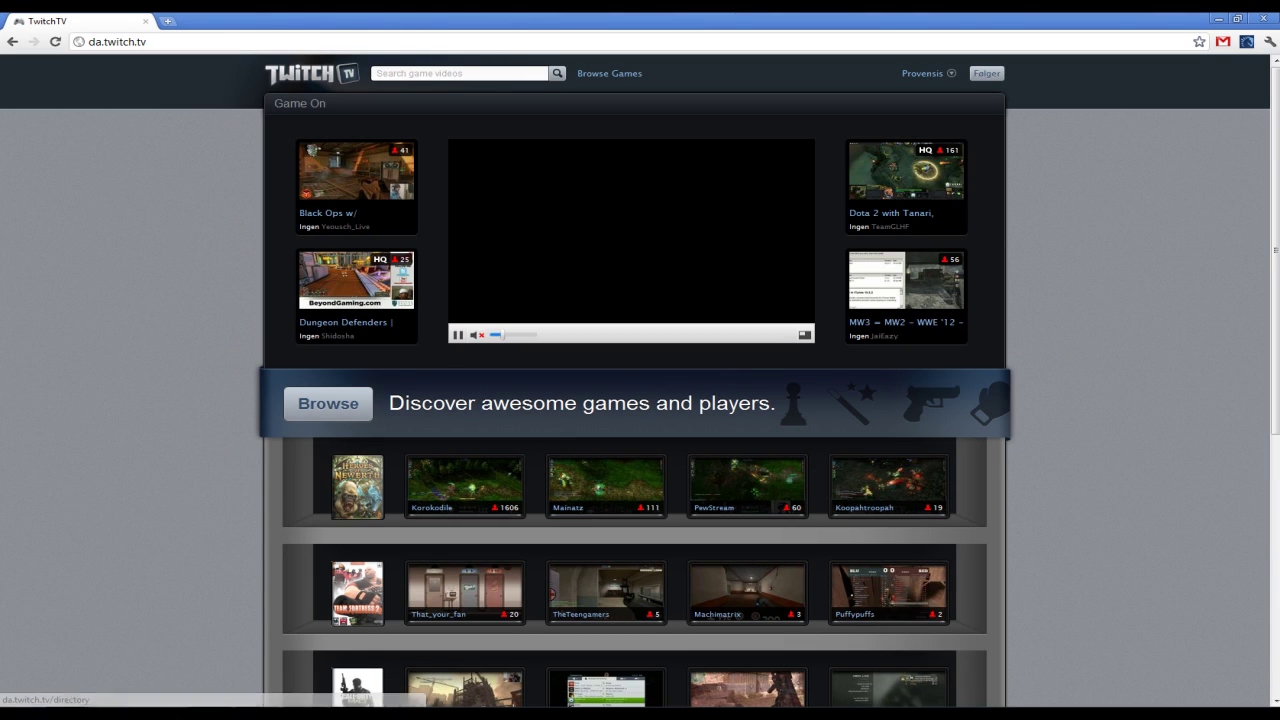
# Step: Switch to XSplit Broadcaster and open the broadcast channel settings
pyautogui.click(1218, 19)
pyautogui.click(245, 65)
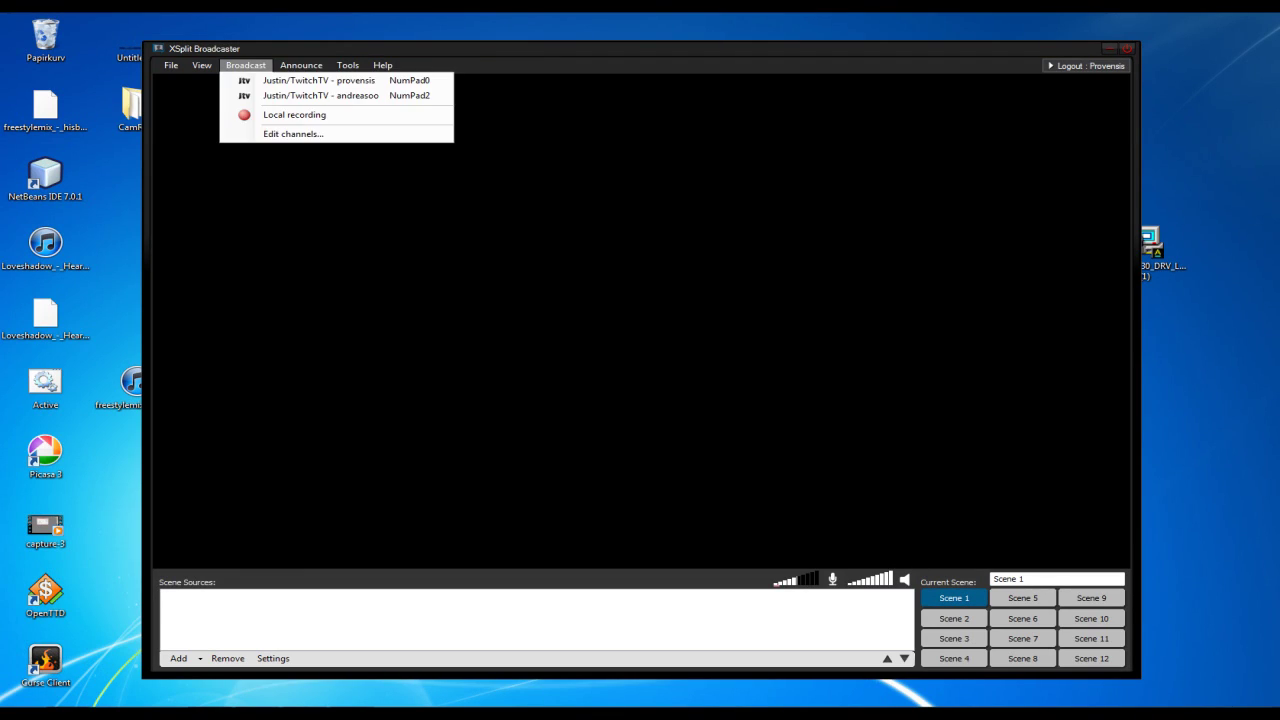
pyautogui.click(293, 133)
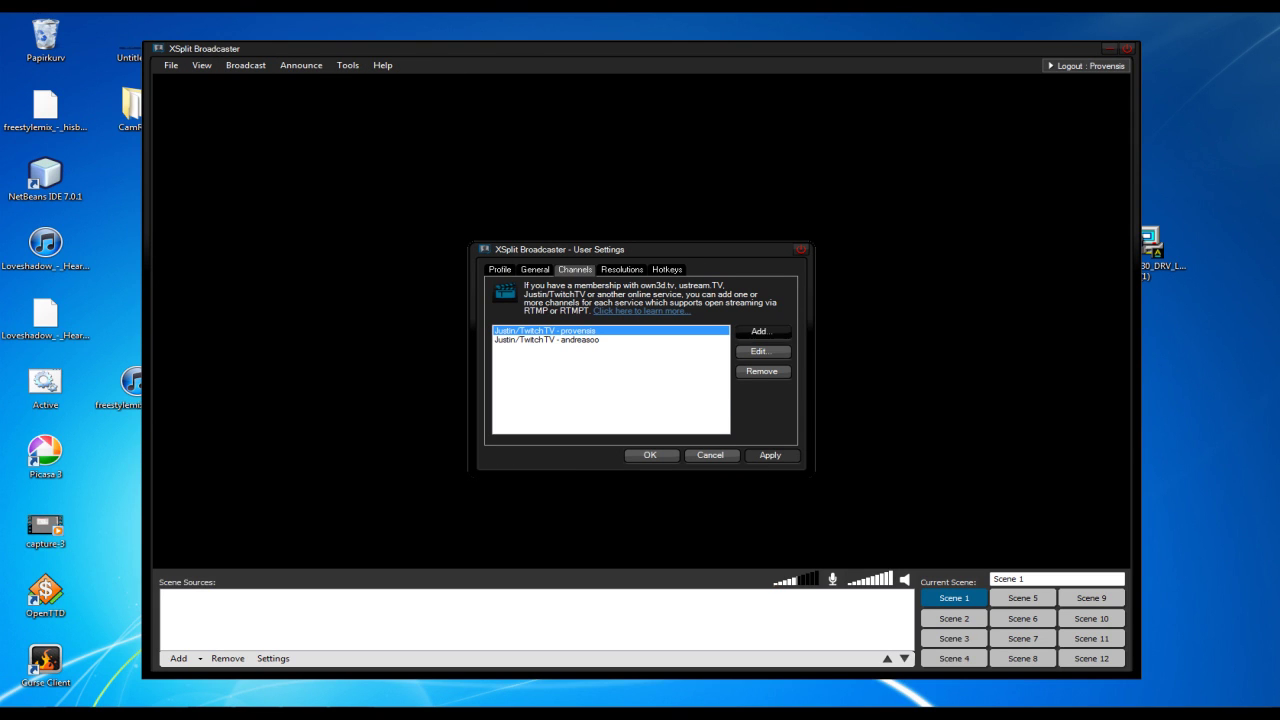
pyautogui.click(765, 331)
pyautogui.click(787, 345)
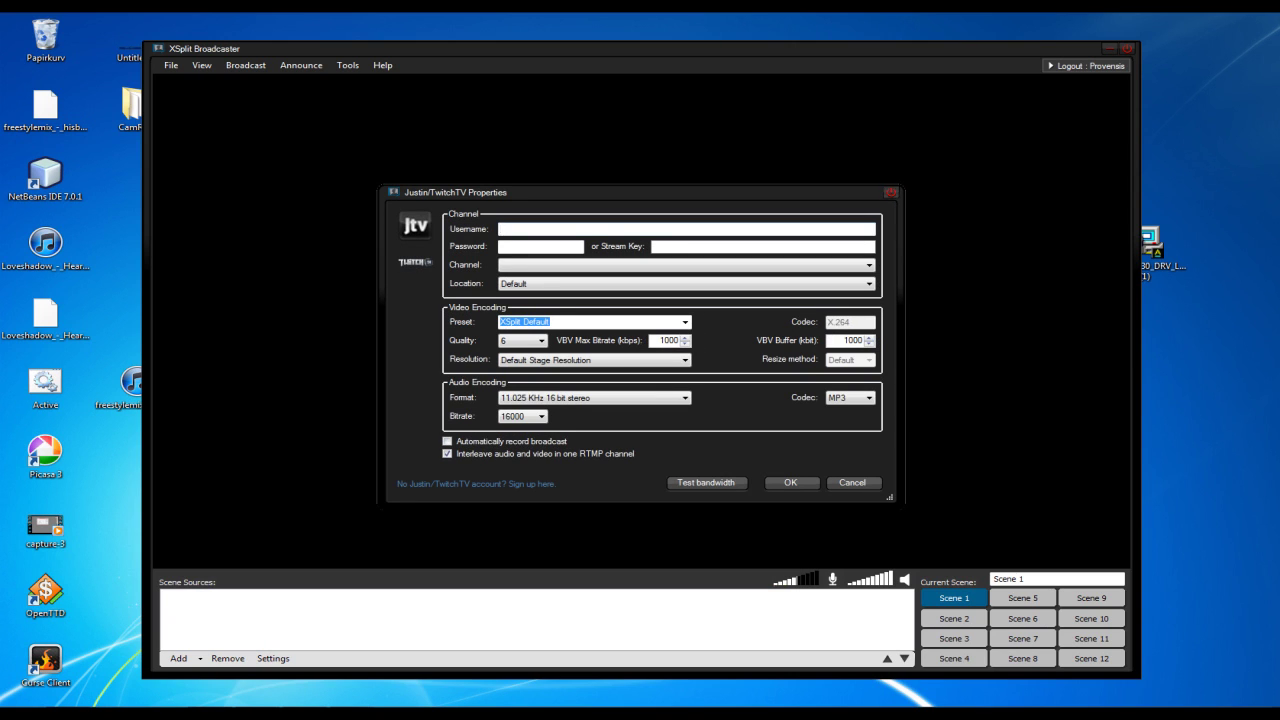
pyautogui.click(892, 192)
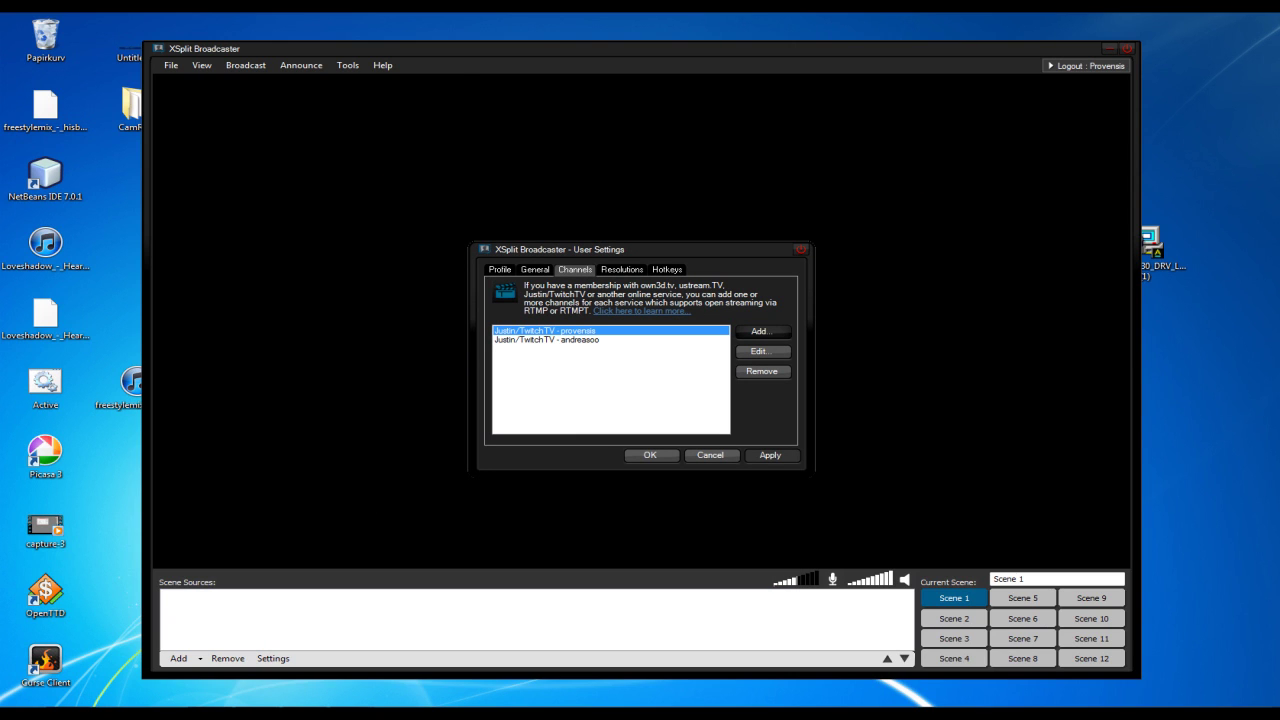
# Step: Browse the additional broadcast plugins, examine the Justin/TwitchTV plugin's details, and close the plugin store
pyautogui.click(762, 331)
pyautogui.click(769, 398)
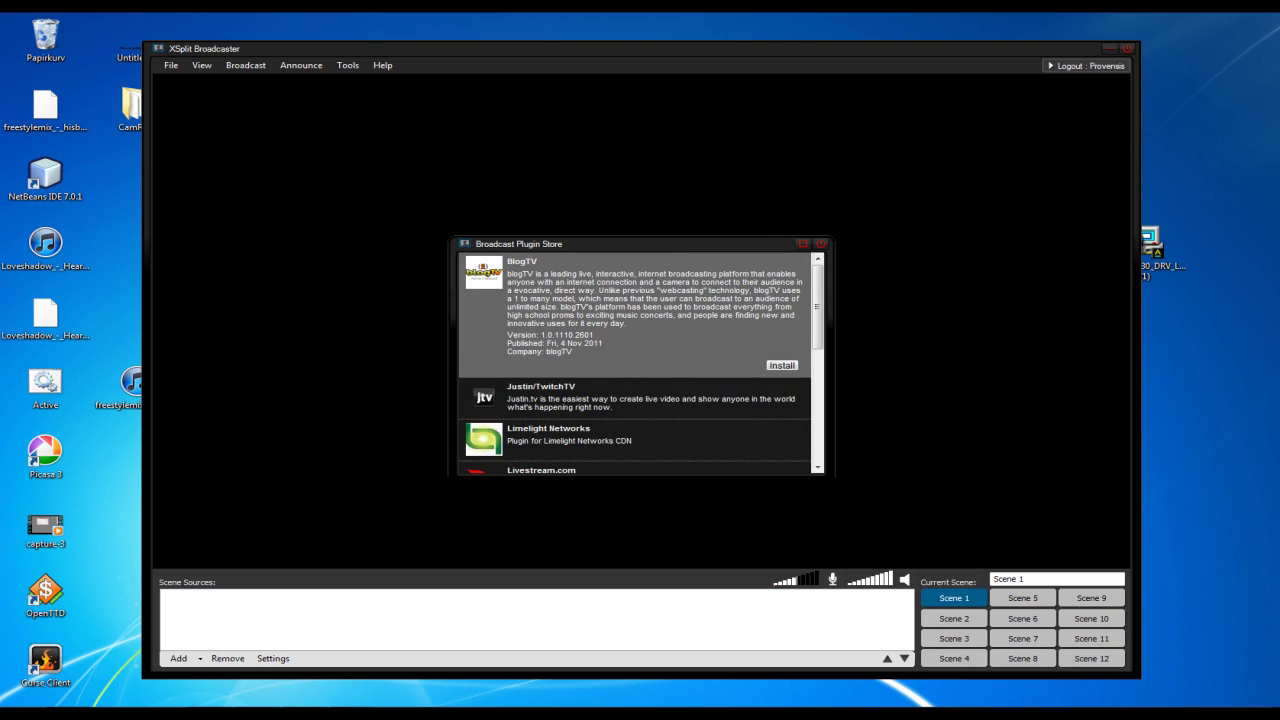
pyautogui.scroll(-2, 636, 363)
pyautogui.click(636, 364)
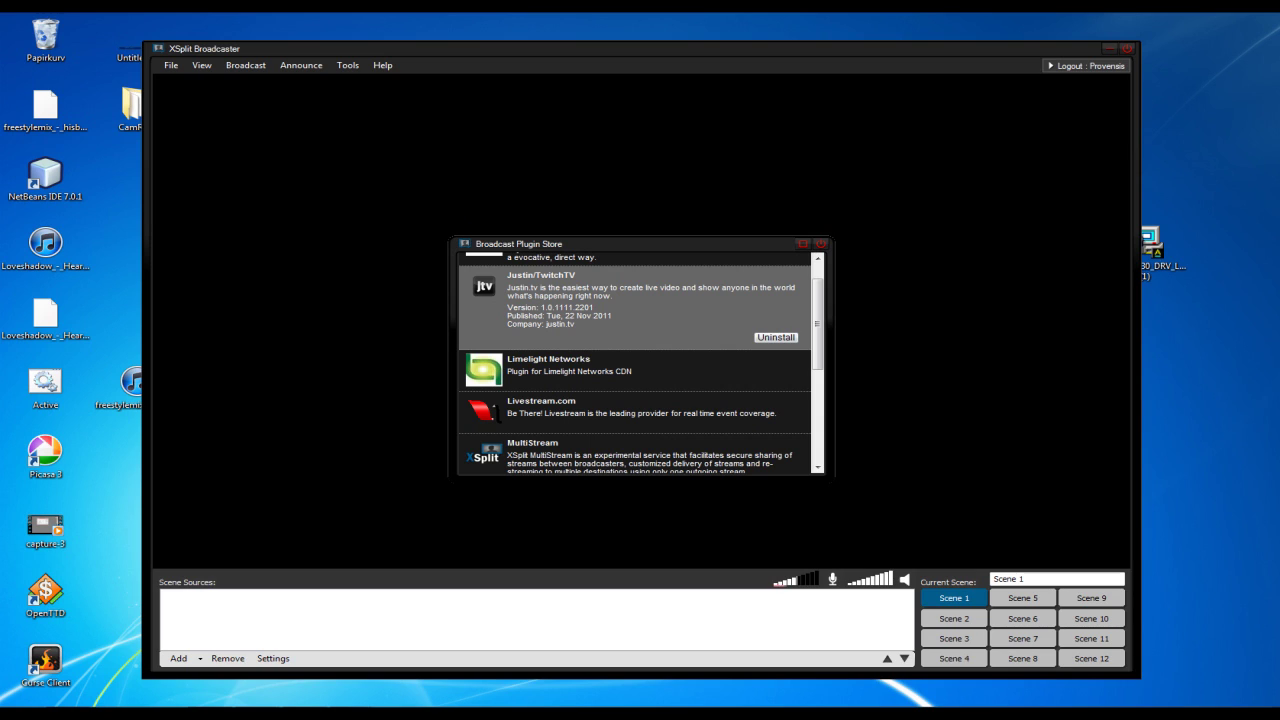
pyautogui.scroll(1, 636, 363)
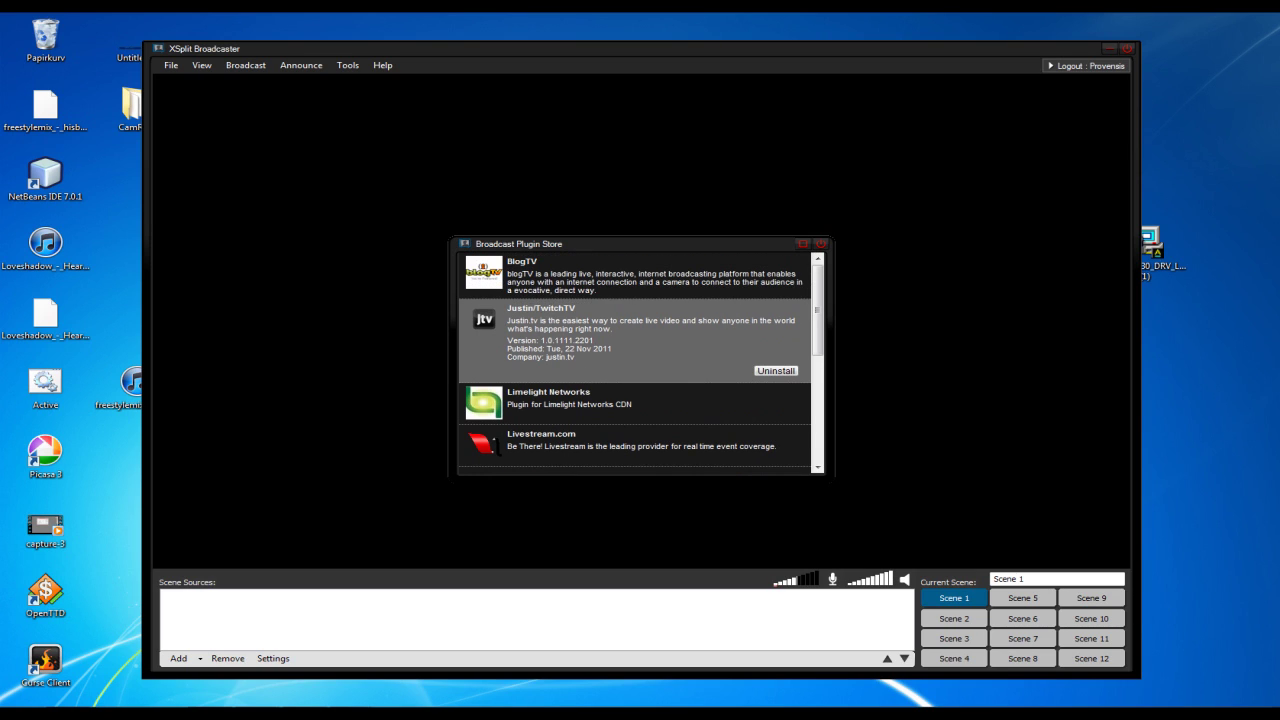
pyautogui.click(820, 243)
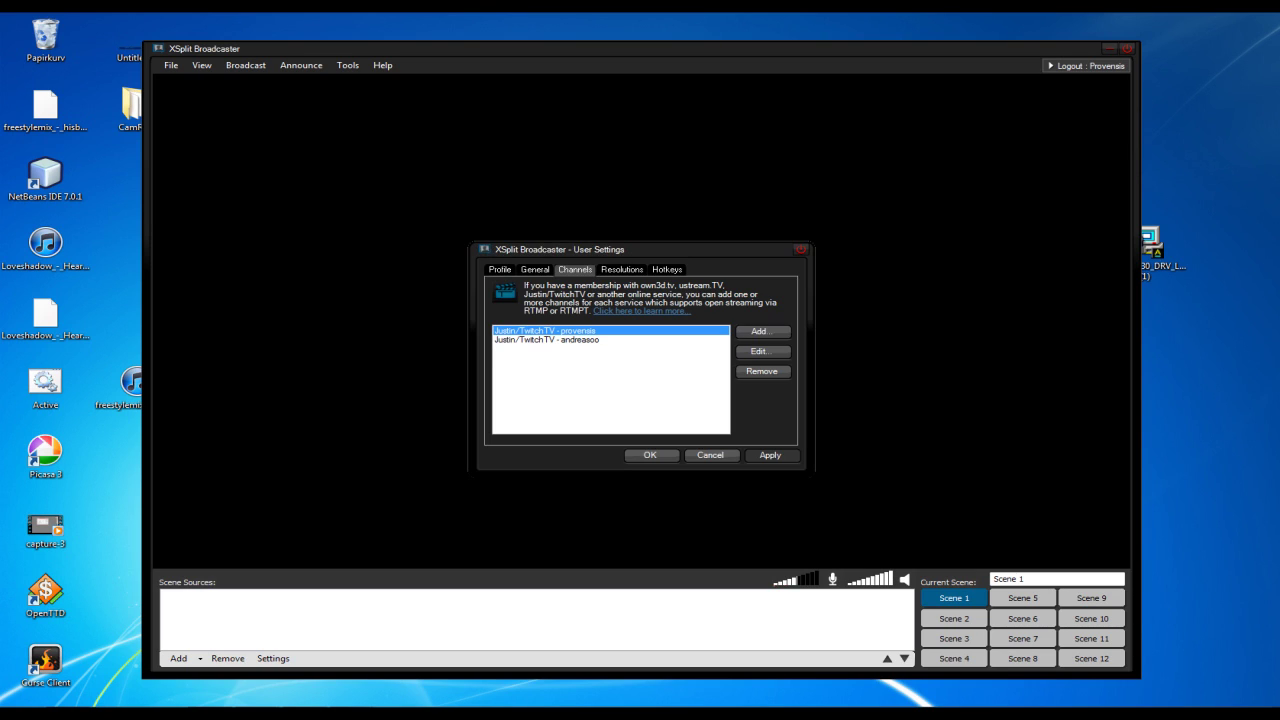
# Step: Try adding a Justin/TwitchTV channel with the username Bla and an account password
pyautogui.click(760, 331)
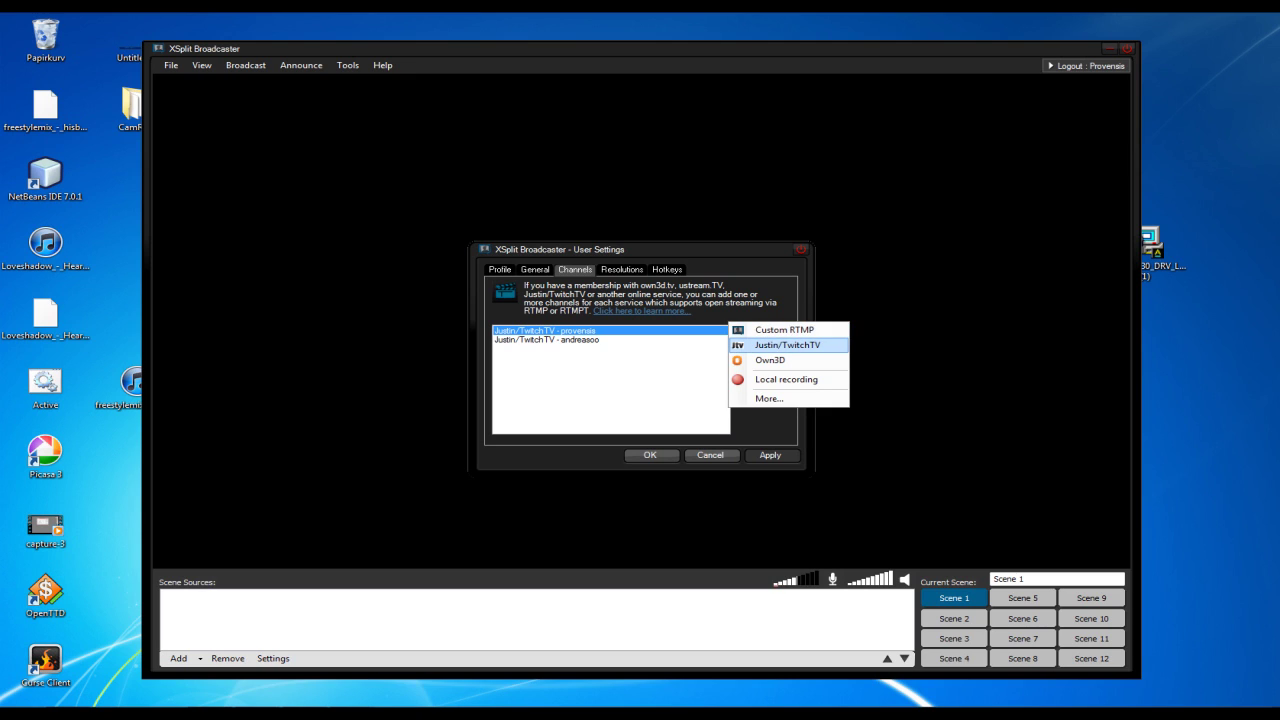
pyautogui.click(787, 345)
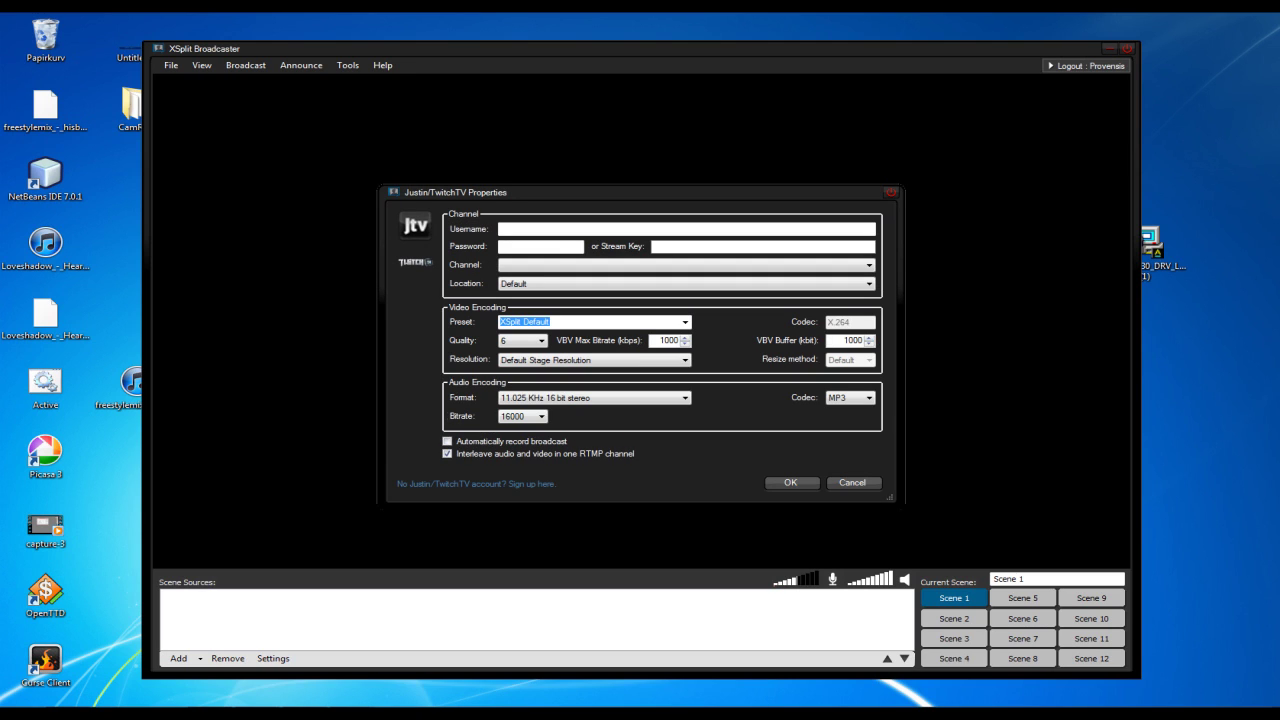
pyautogui.write('B')
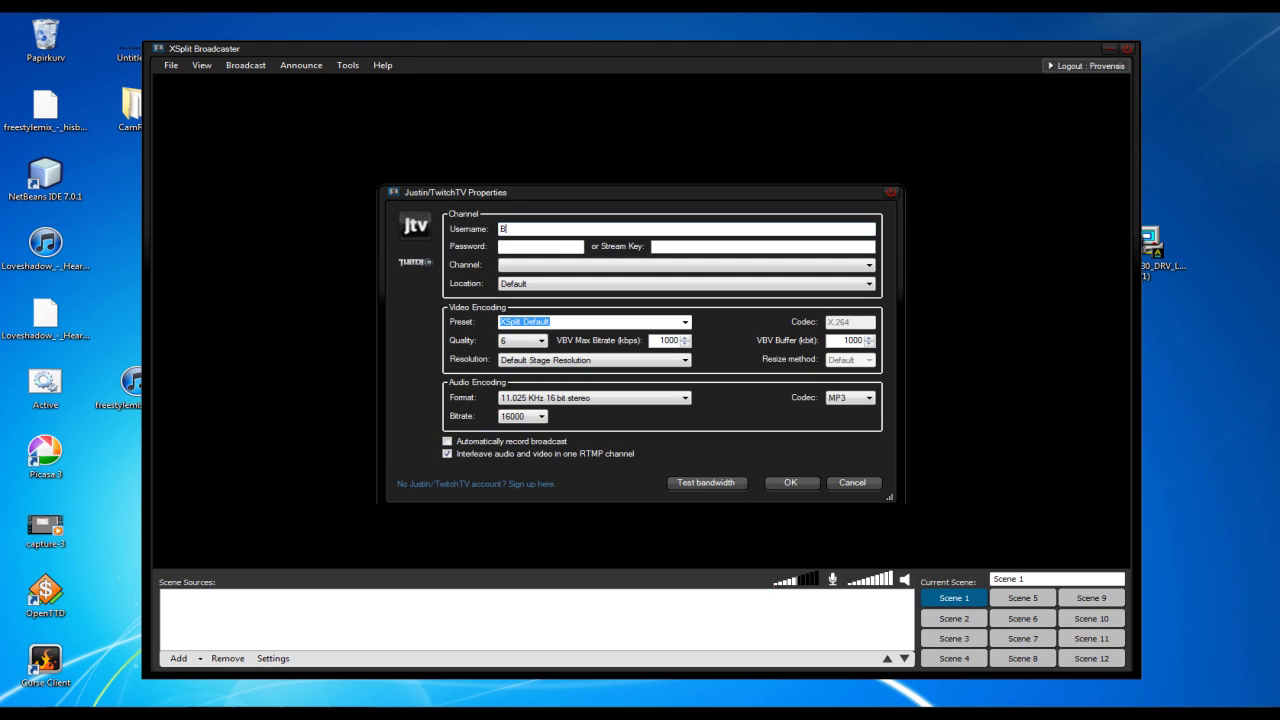
pyautogui.write('la')
pyautogui.press('Tab')
pyautogui.write('**********')
pyautogui.click(685, 265)
pyautogui.click(685, 265)
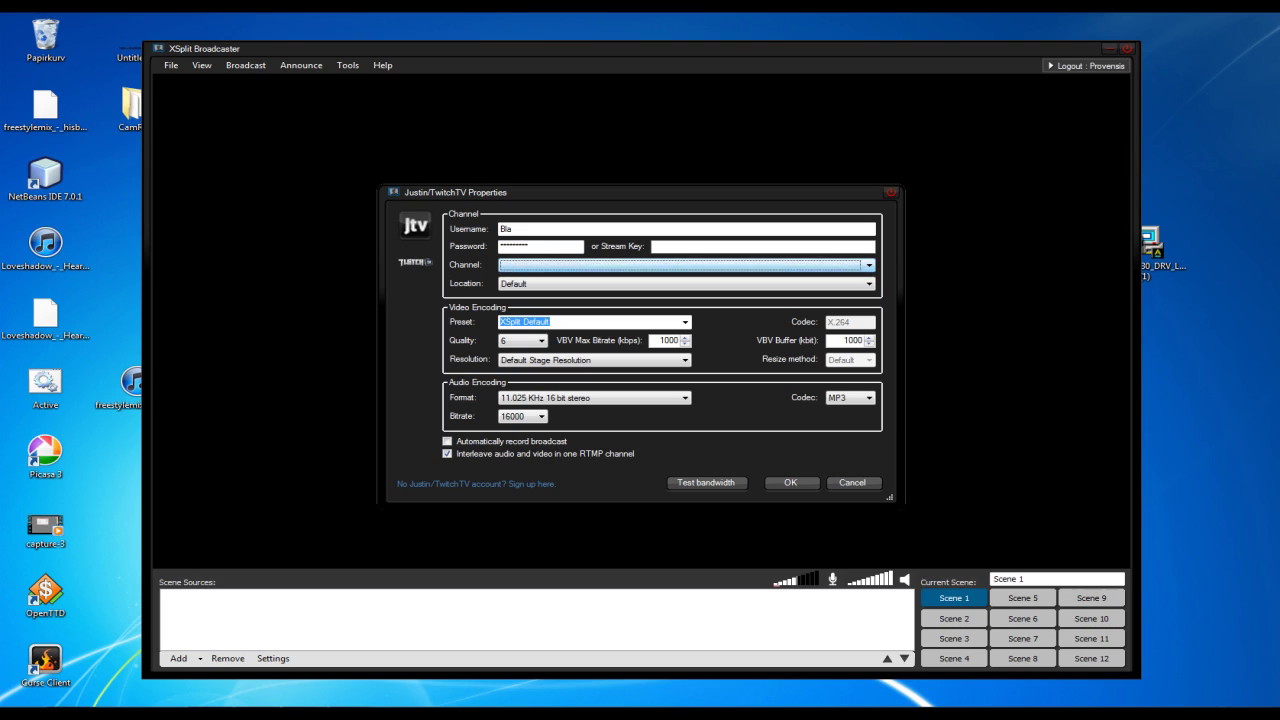
pyautogui.doubleClick(515, 247)
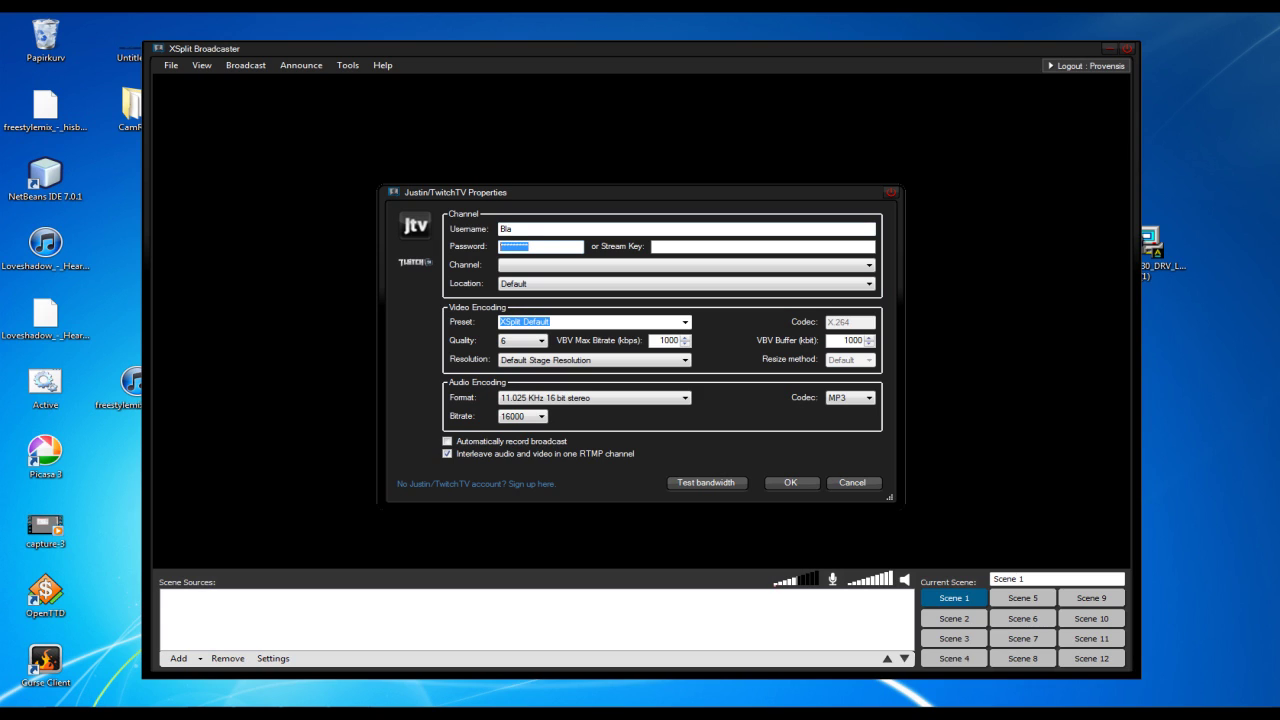
pyautogui.click(853, 483)
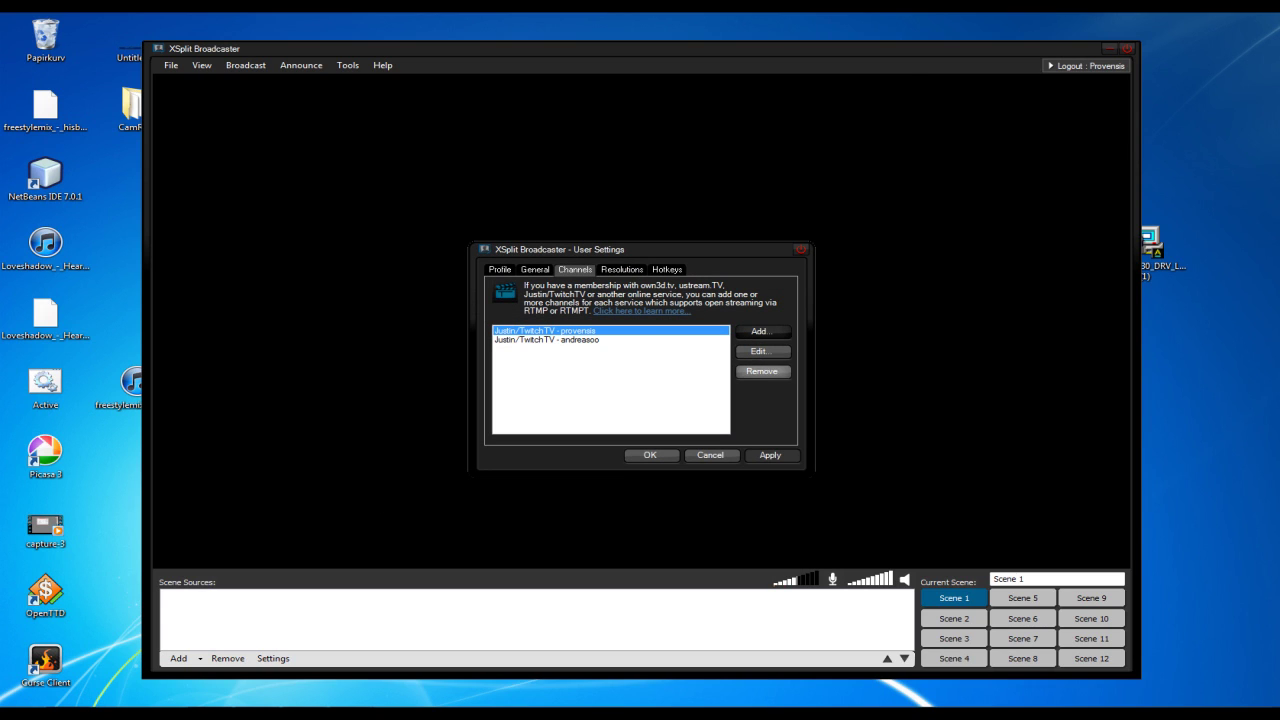
# Step: Edit the first Justin/TwitchTV channel in the list and choose 22.050 KHz 16 bit stereo as its audio format
pyautogui.click(762, 351)
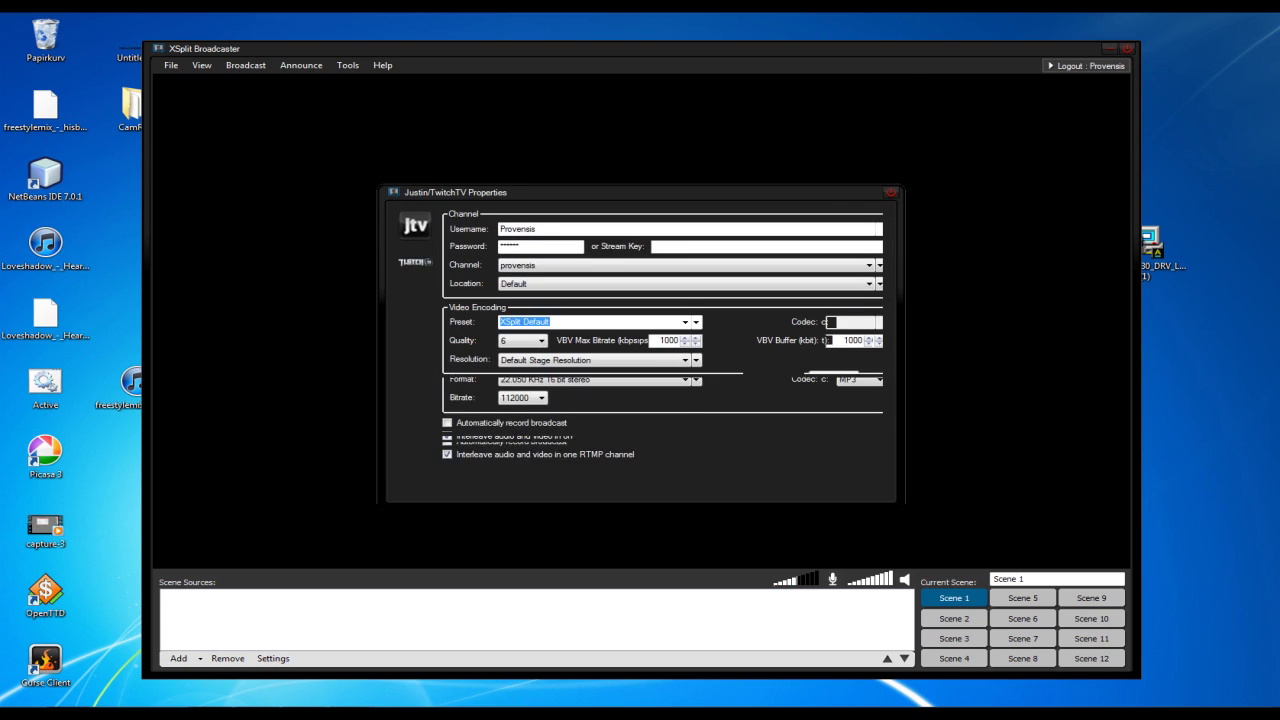
pyautogui.moveTo(650, 192); pyautogui.dragTo(611, 184)
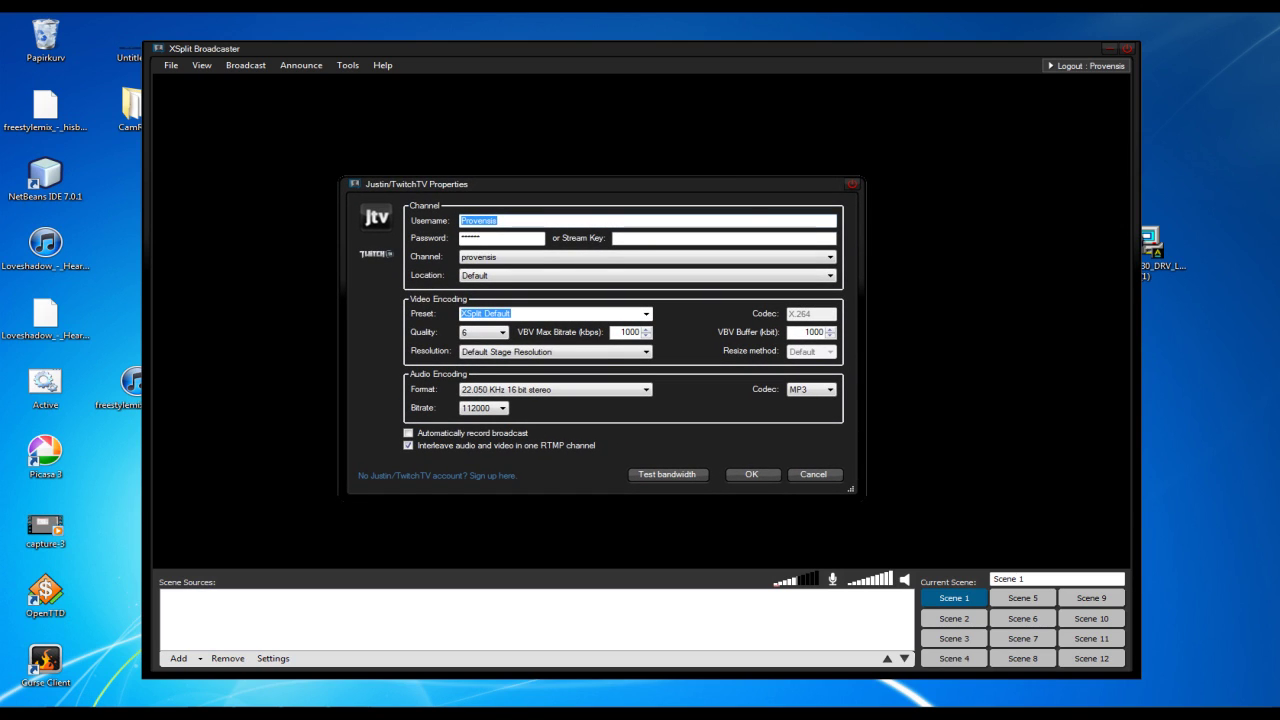
pyautogui.click(646, 257)
pyautogui.click(646, 269)
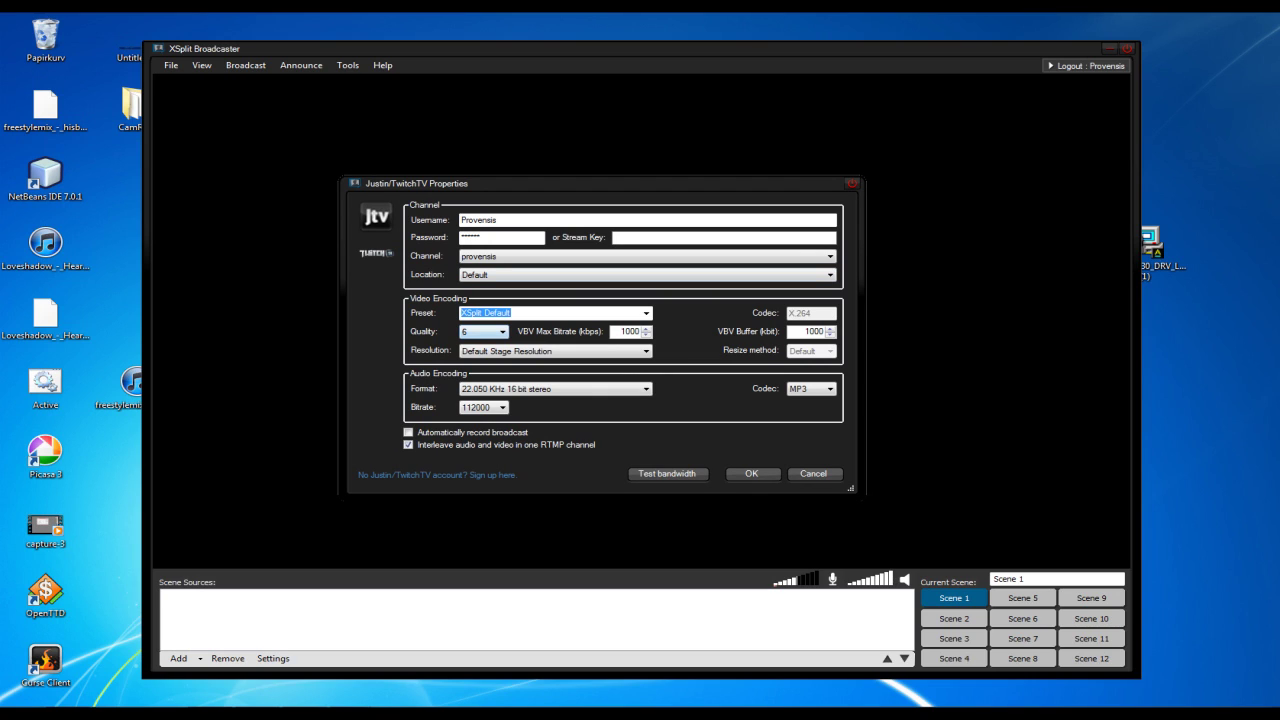
pyautogui.press('Tab')
pyautogui.click(645, 389)
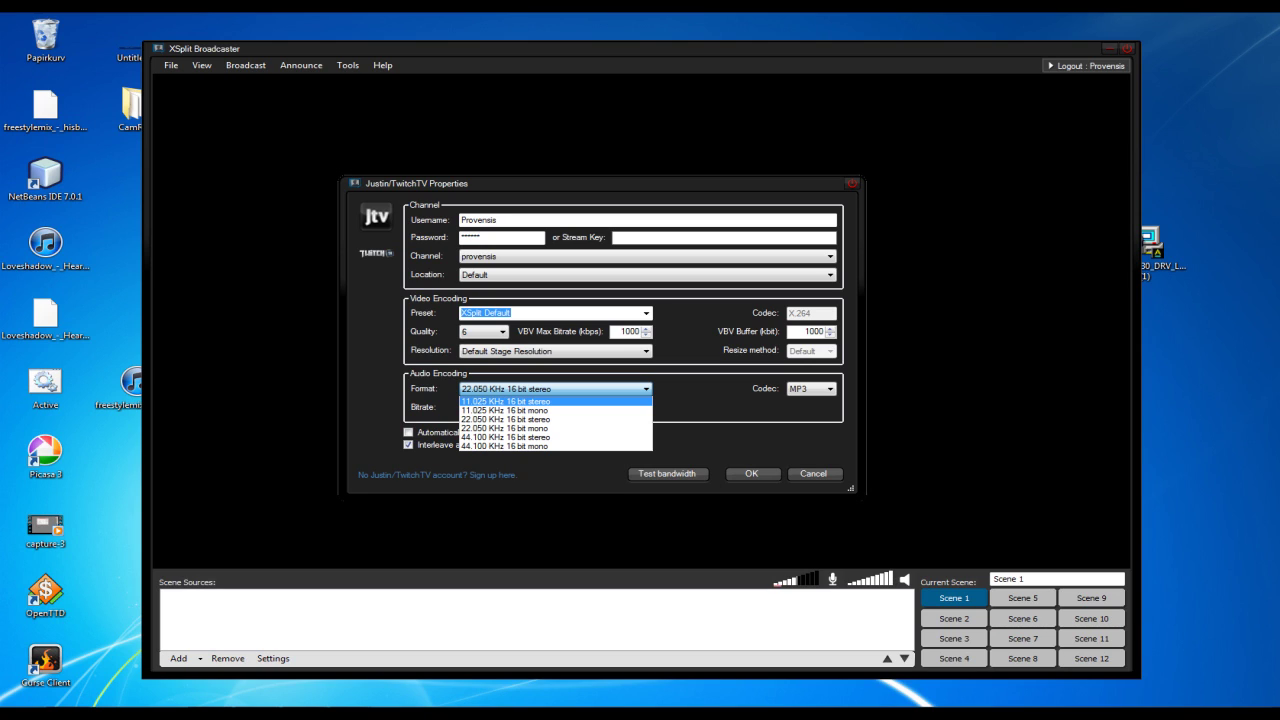
pyautogui.click(500, 419)
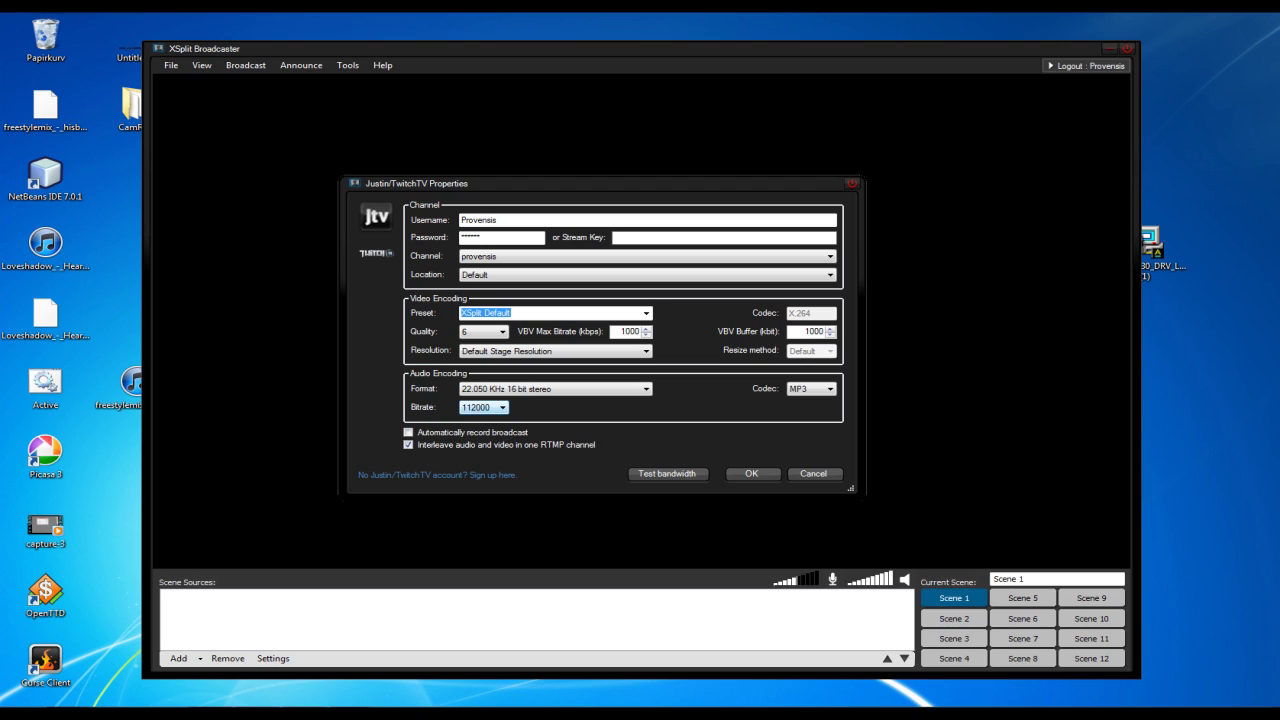
# Step: Use 112000 as the channel's audio bitrate and save the channel properties
pyautogui.click(502, 408)
pyautogui.click(485, 482)
pyautogui.hotkey('alt', 'Down')
pyautogui.press('Escape')
pyautogui.hotkey('alt', 'Down')
pyautogui.press('Down')
pyautogui.press('Return')
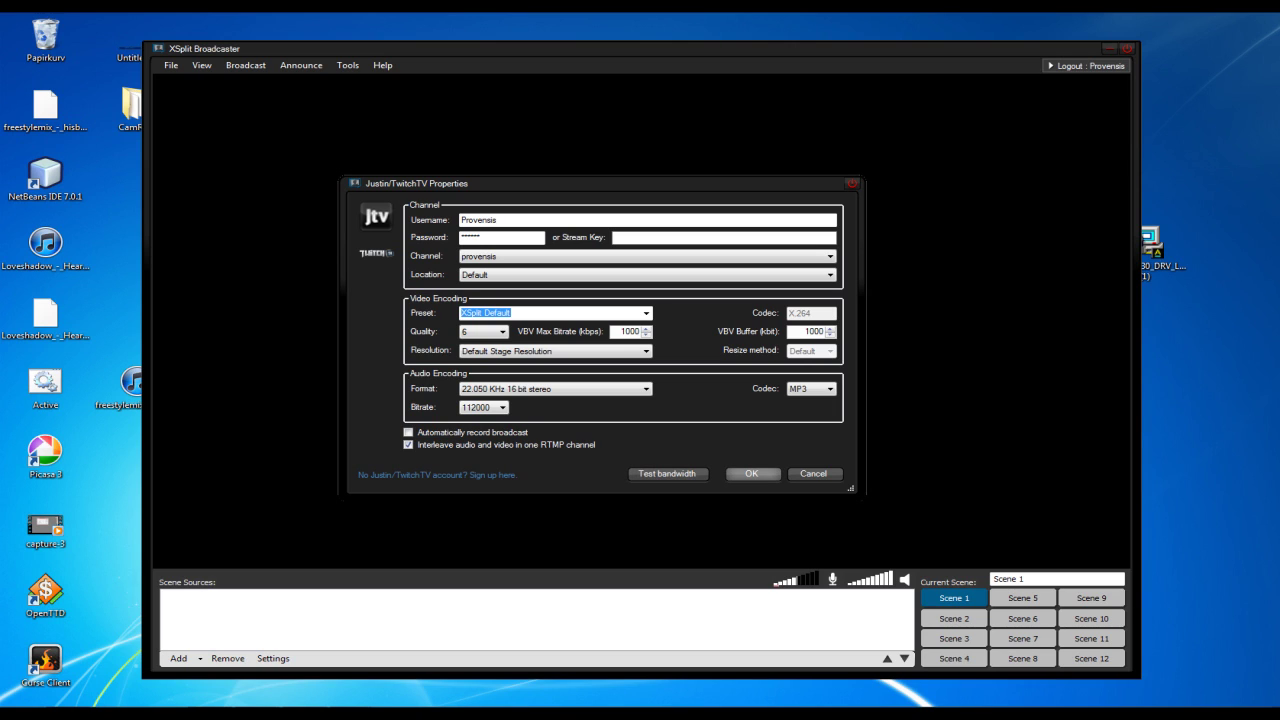
pyautogui.click(751, 473)
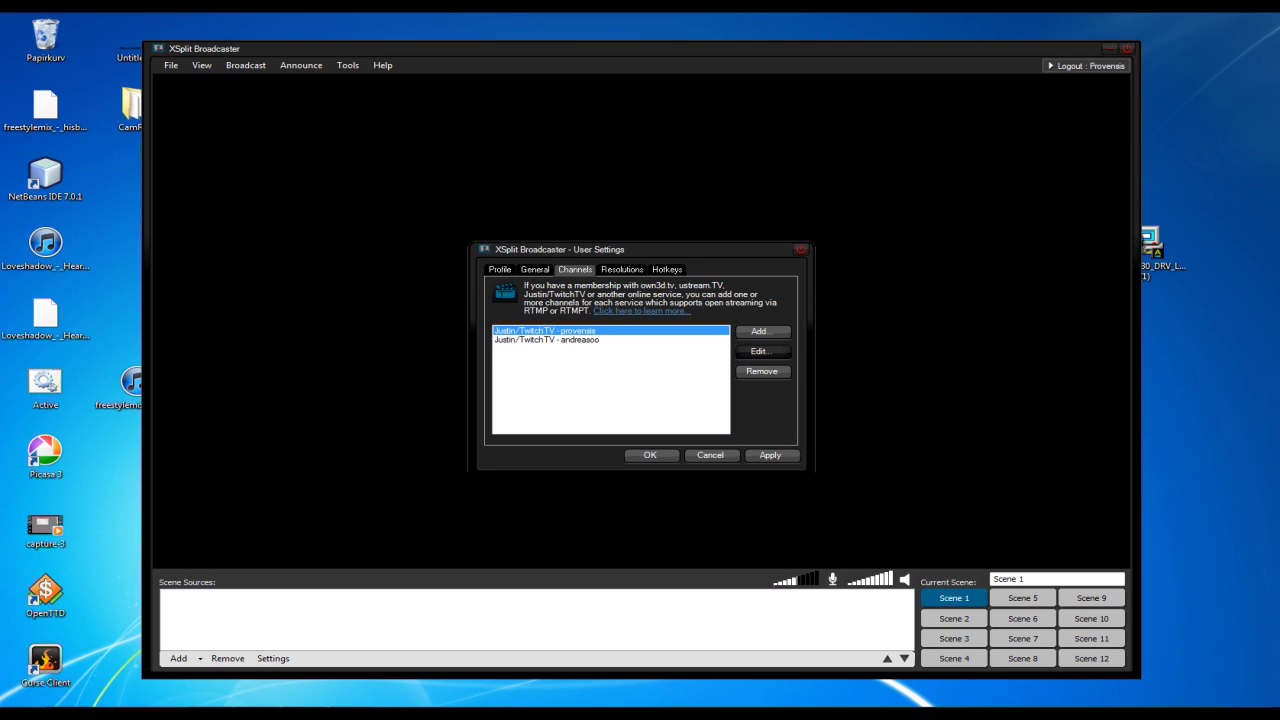
# Step: Go through the available broadcast resolutions and select the 1280 x 720 (16:9) - HDTV (video) entry
pyautogui.click(622, 270)
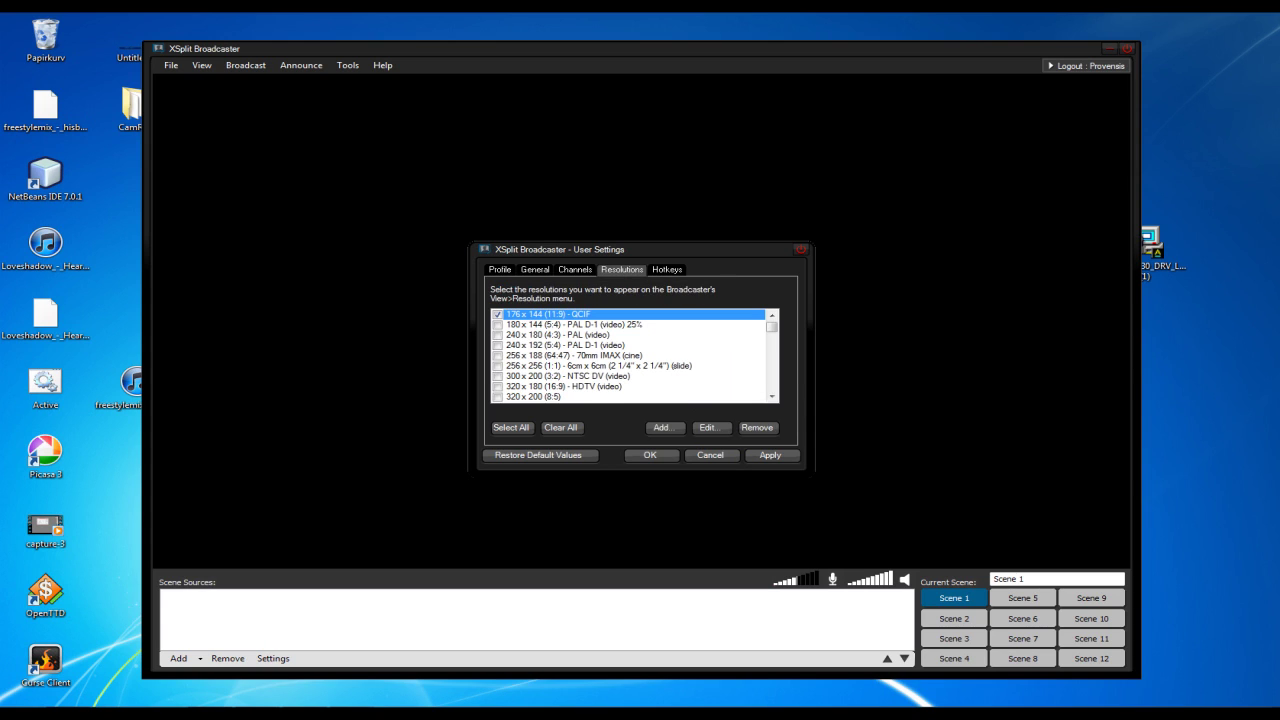
pyautogui.scroll(-10, 628, 355)
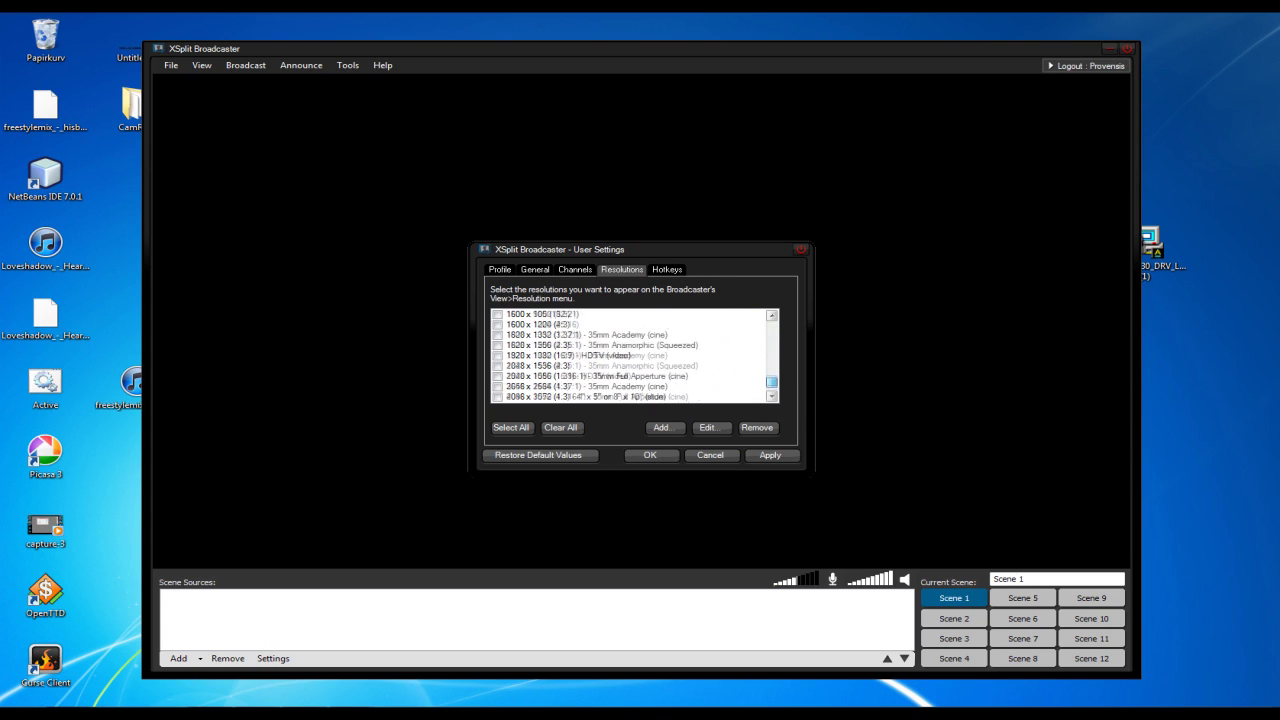
pyautogui.scroll(5, 630, 355)
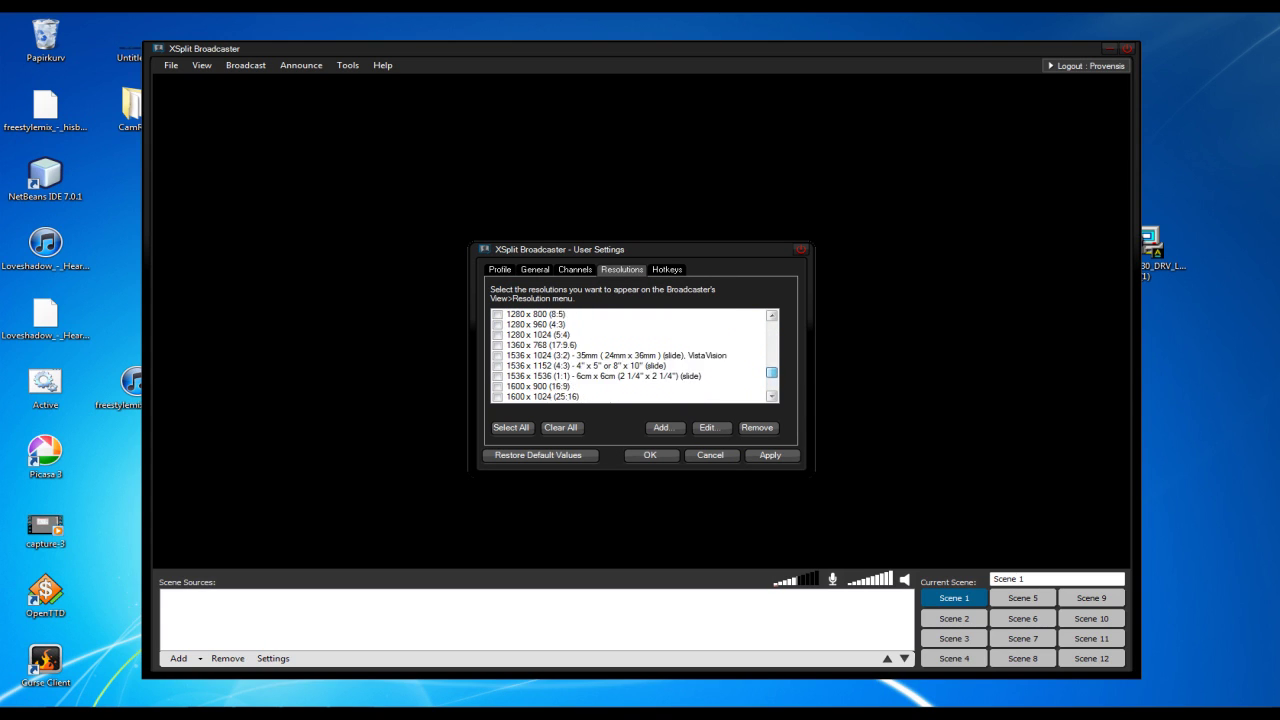
pyautogui.scroll(-3, 630, 355)
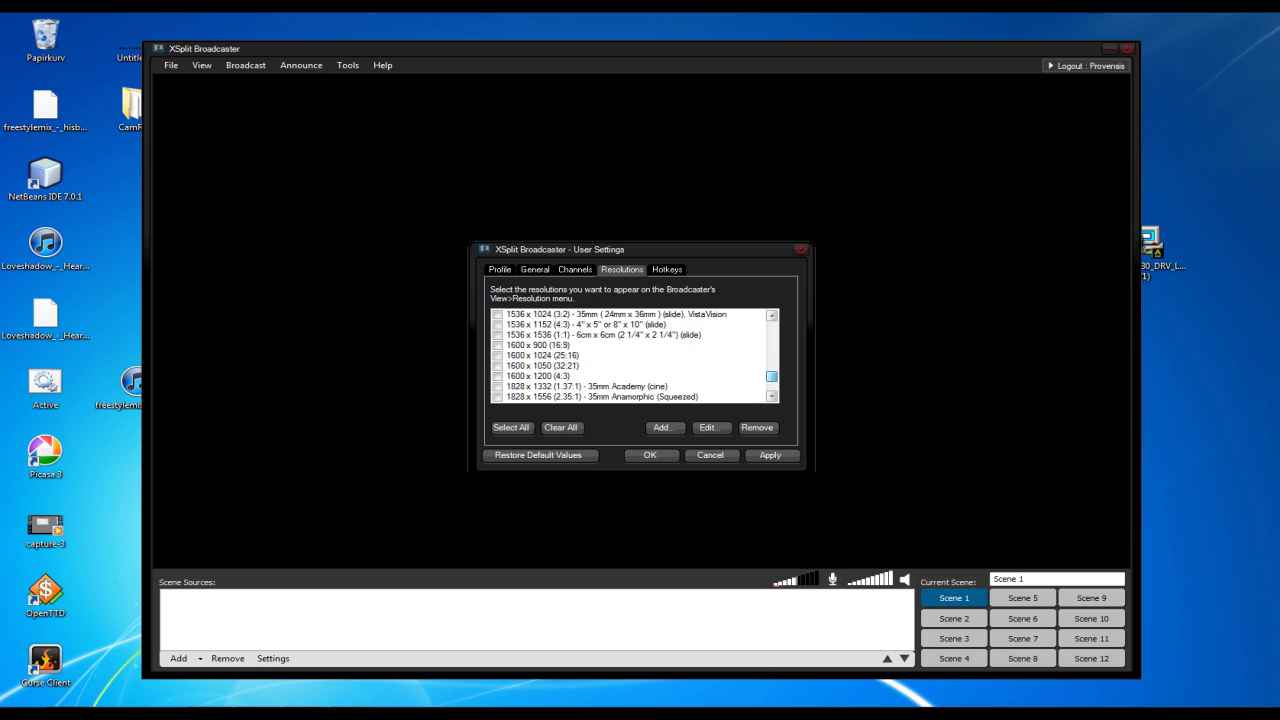
pyautogui.click(498, 356)
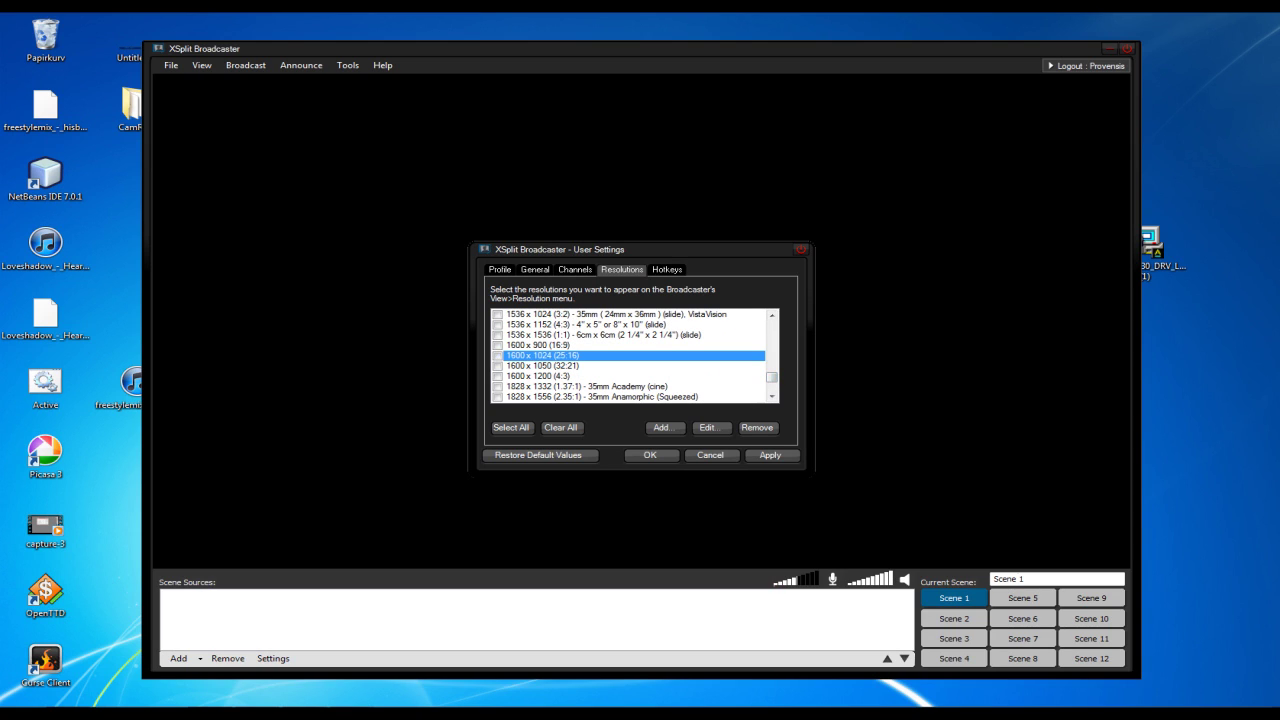
pyautogui.scroll(4, 630, 355)
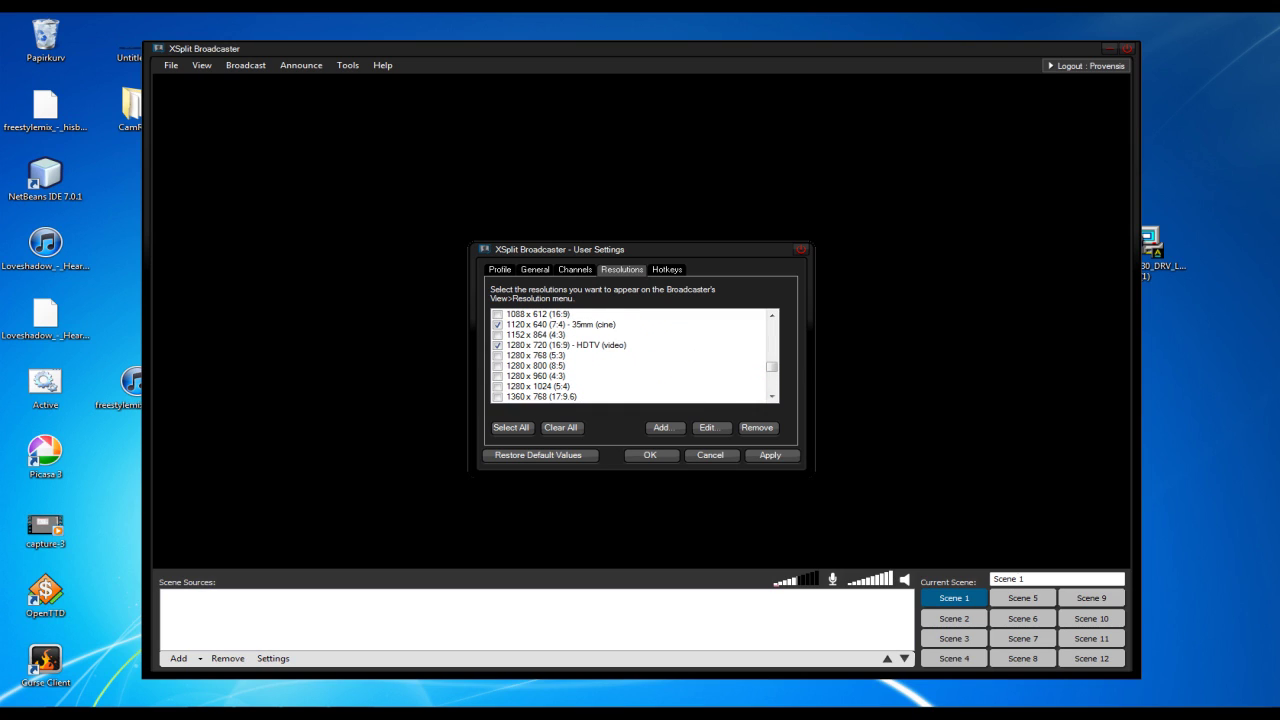
pyautogui.click(498, 346)
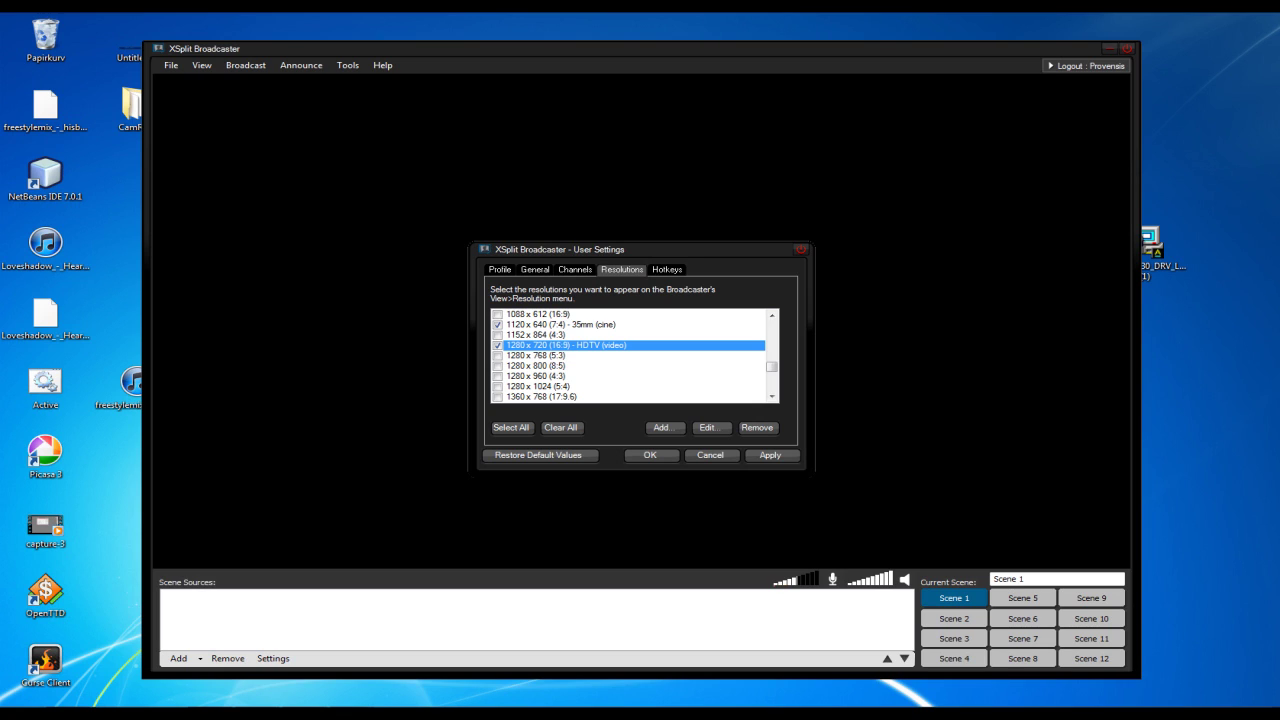
# Step: Save the user settings with the chosen broadcast resolutions and close the settings dialog
pyautogui.click(650, 456)
pyautogui.press('Return')
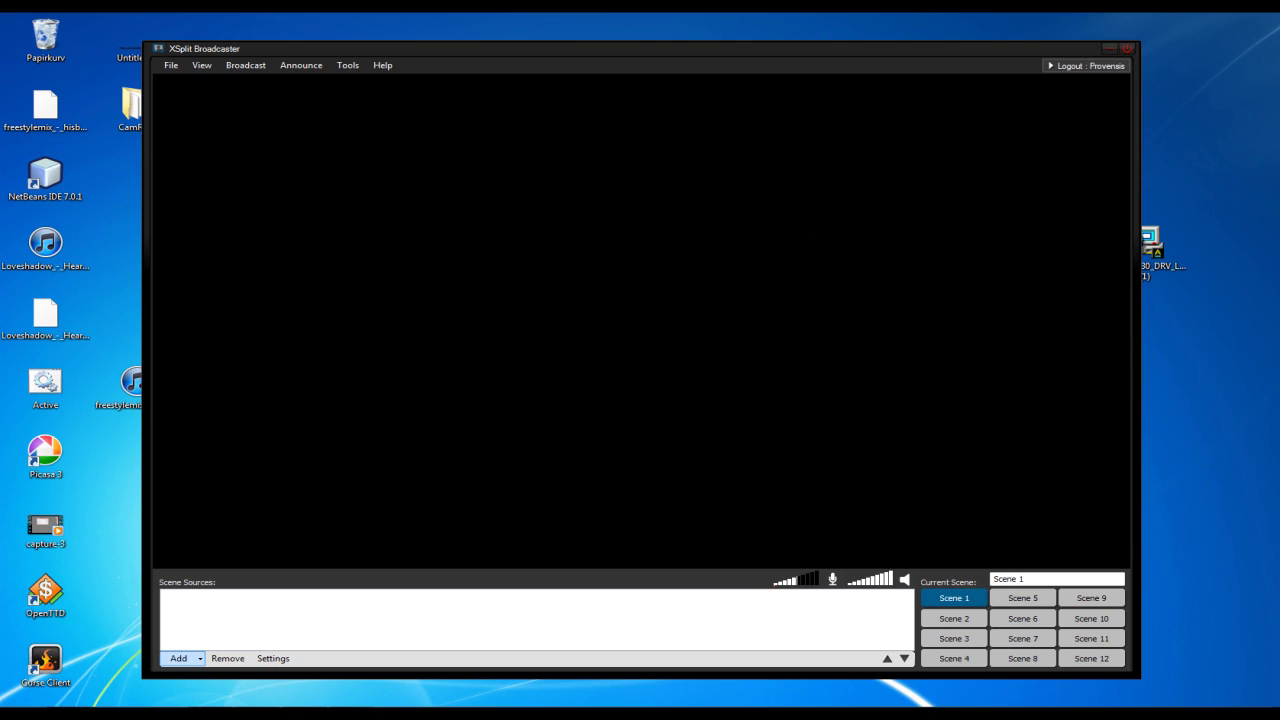
# Step: Add a 1680 x 1009 screen region source starting at 0, 0 to Scene 1 and enlarge it to fill the preview height
pyautogui.click(178, 658)
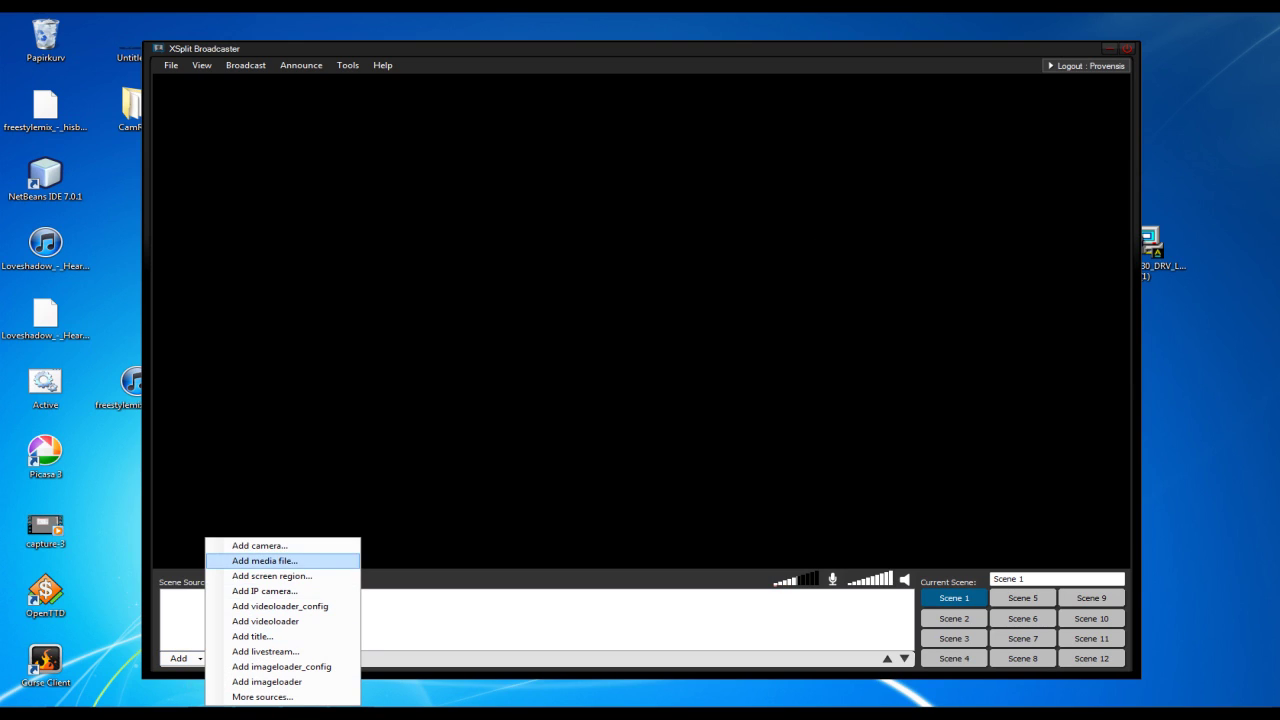
pyautogui.click(270, 576)
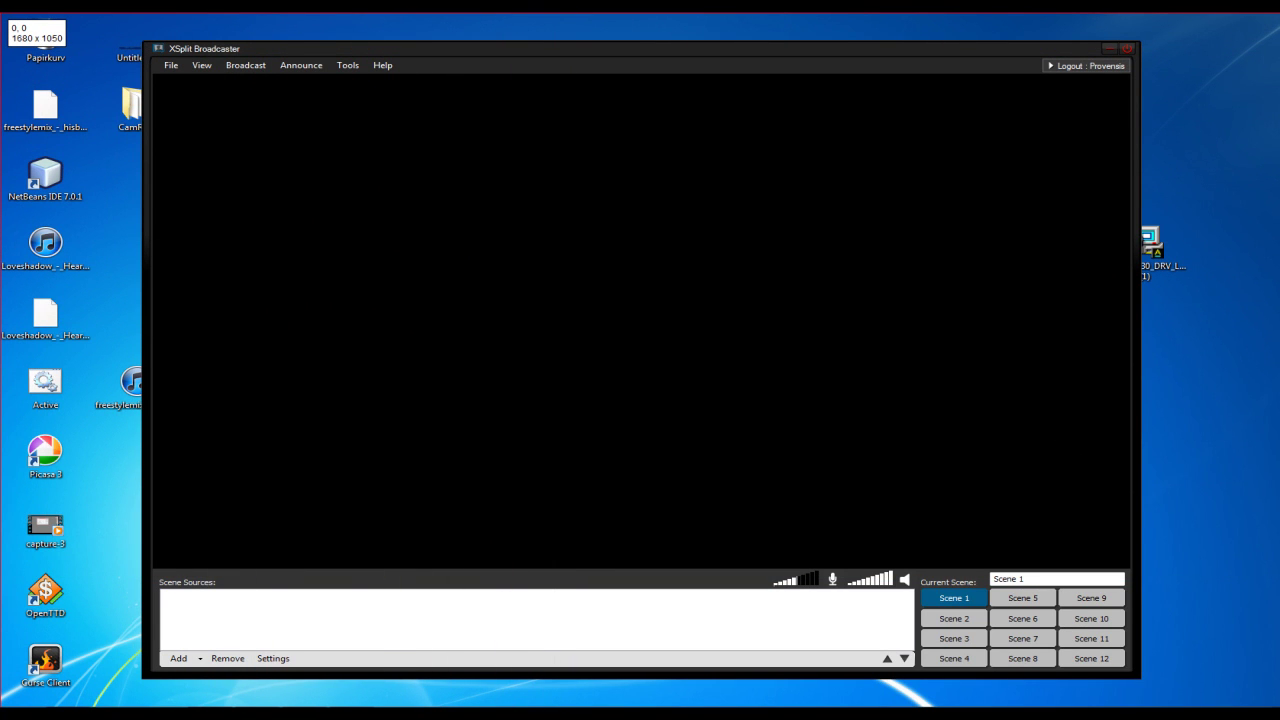
pyautogui.moveTo(1, 13); pyautogui.dragTo(1279, 708)
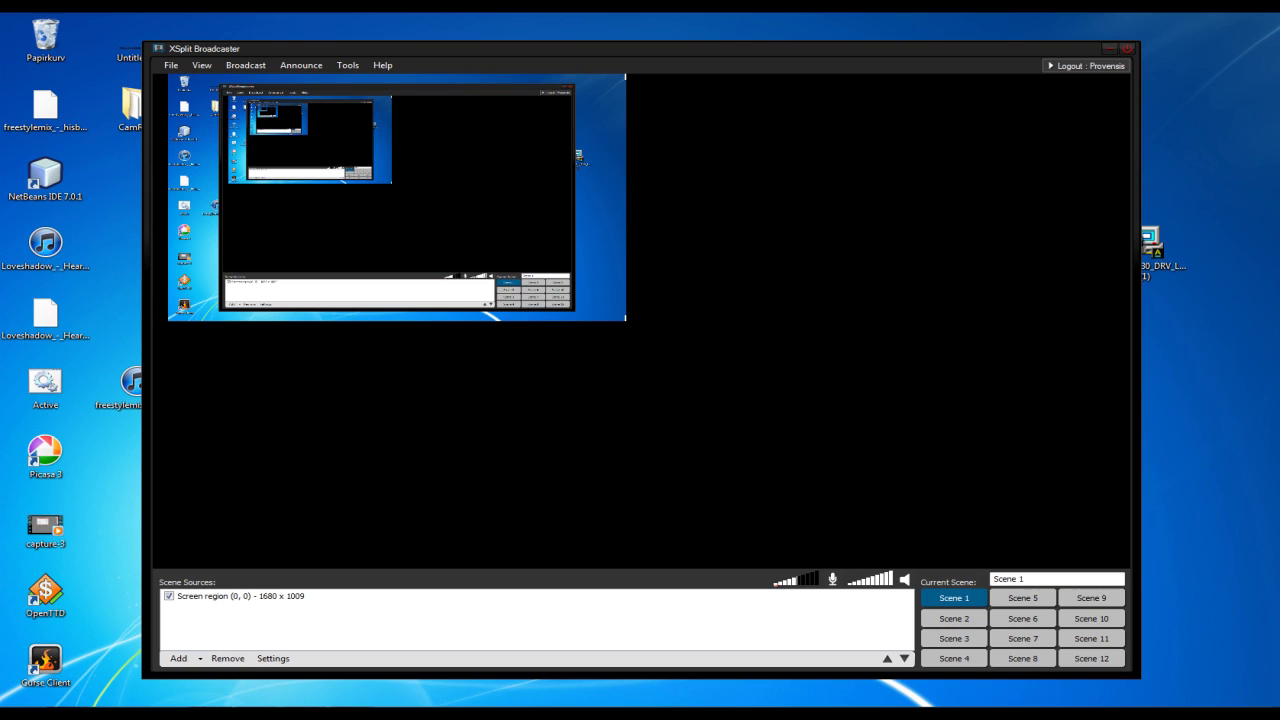
pyautogui.moveTo(640, 320); pyautogui.dragTo(1100, 567)
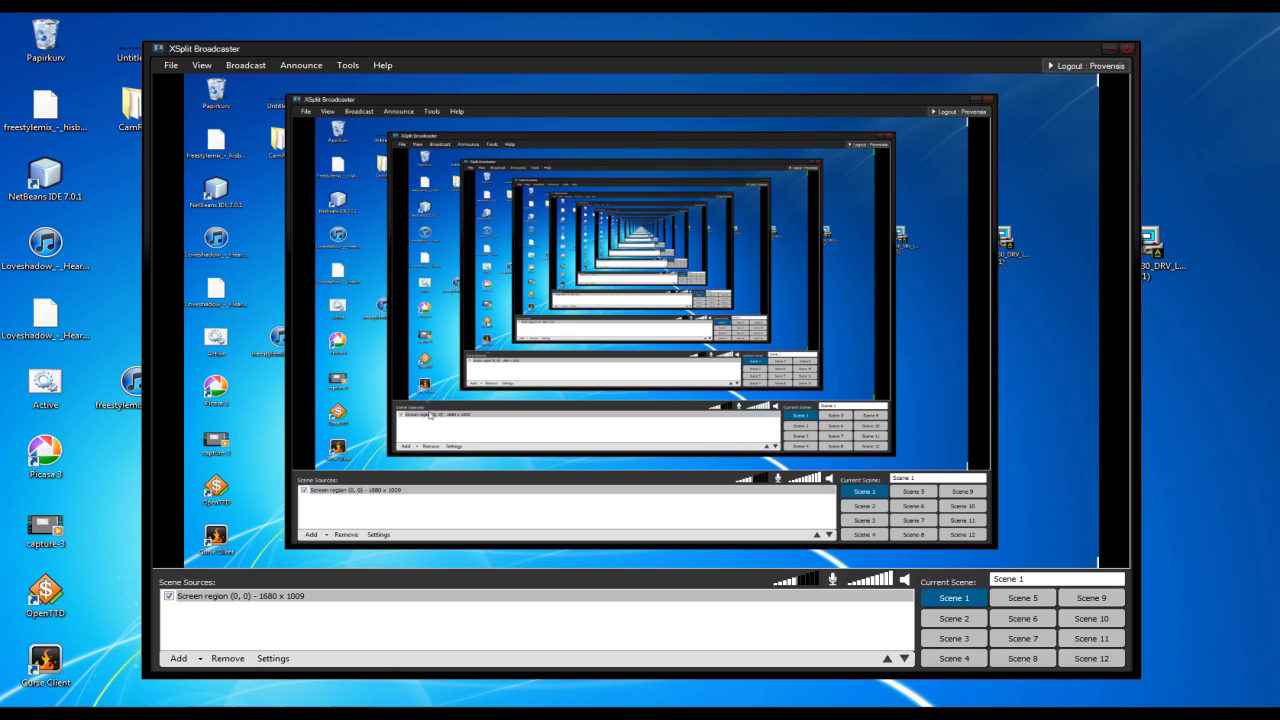
# Step: Start a live broadcast to the first Justin/TwitchTV channel and stop it again
pyautogui.click(245, 65)
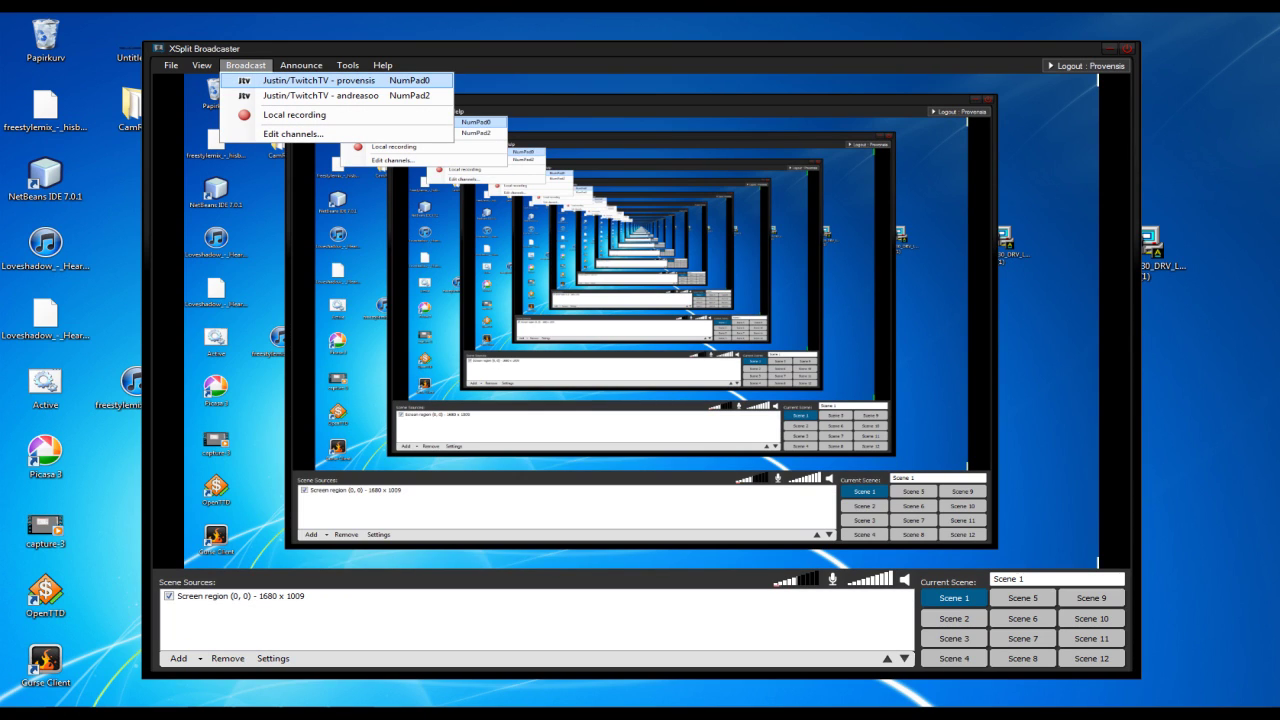
pyautogui.click(432, 84)
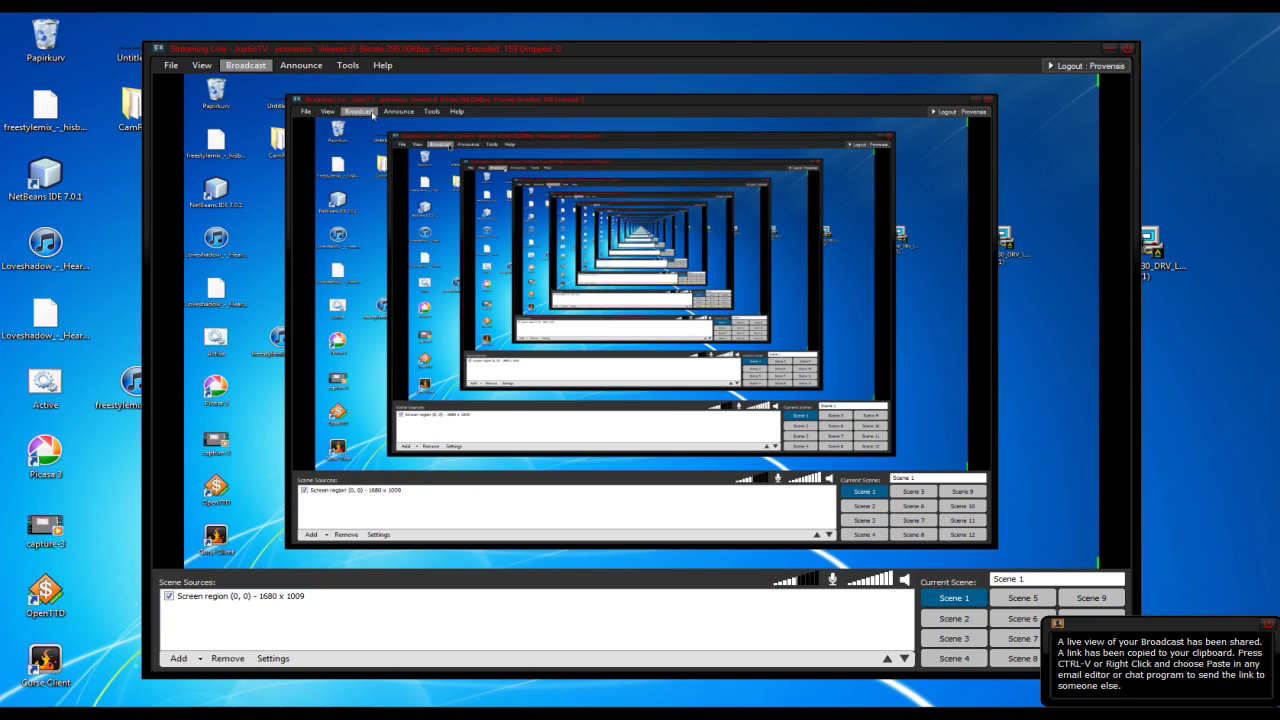
pyautogui.click(257, 67)
pyautogui.click(280, 80)
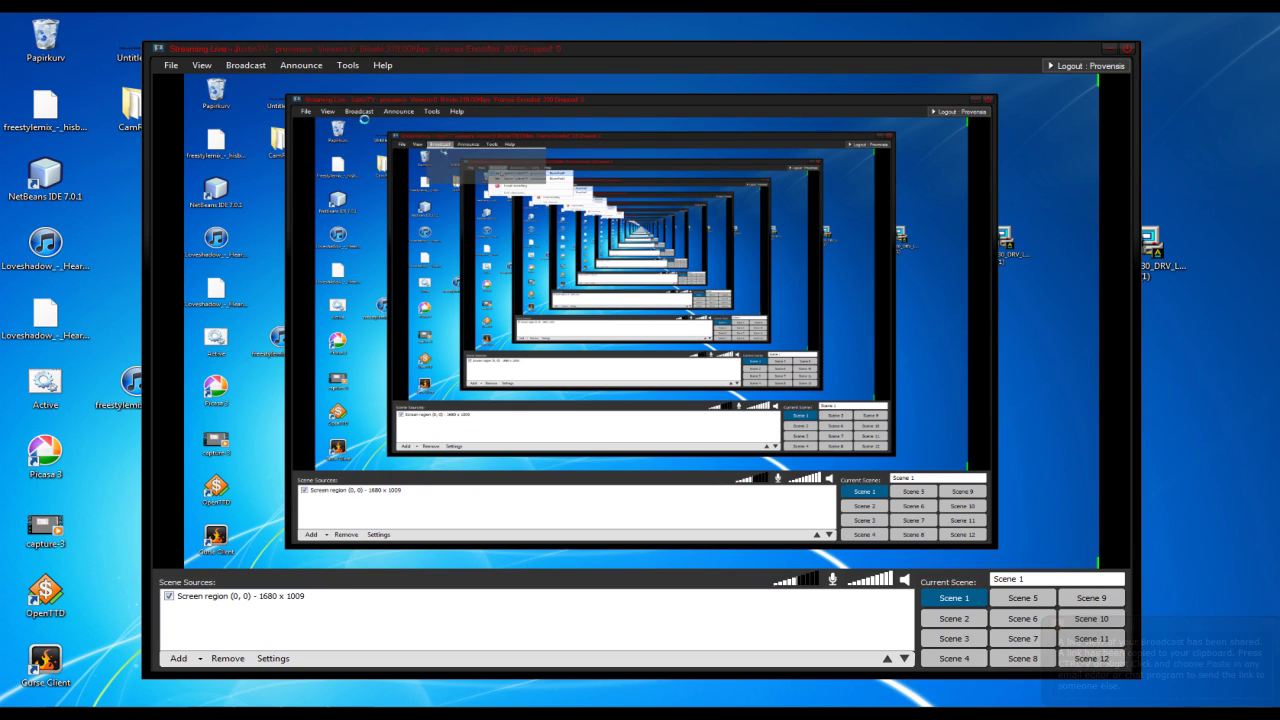